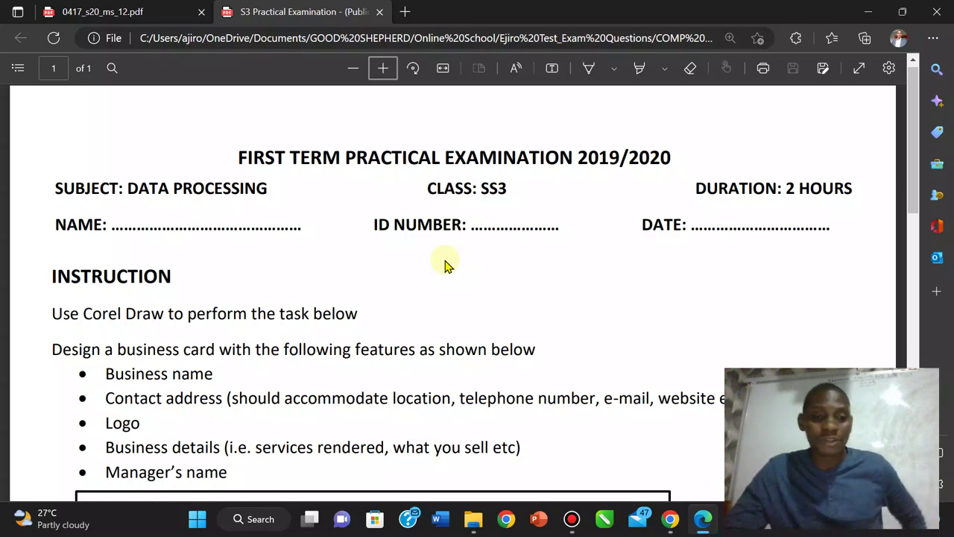
# - Read the exam paper's business card requirements, the sample card layout and the application instructions
pyautogui.scroll(-3, 293, 325)
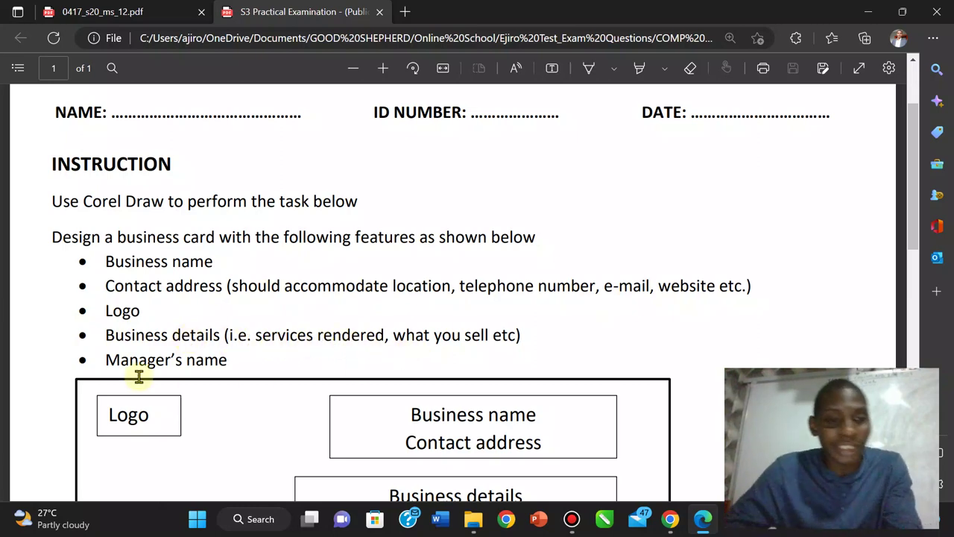
pyautogui.scroll(1, 291, 365)
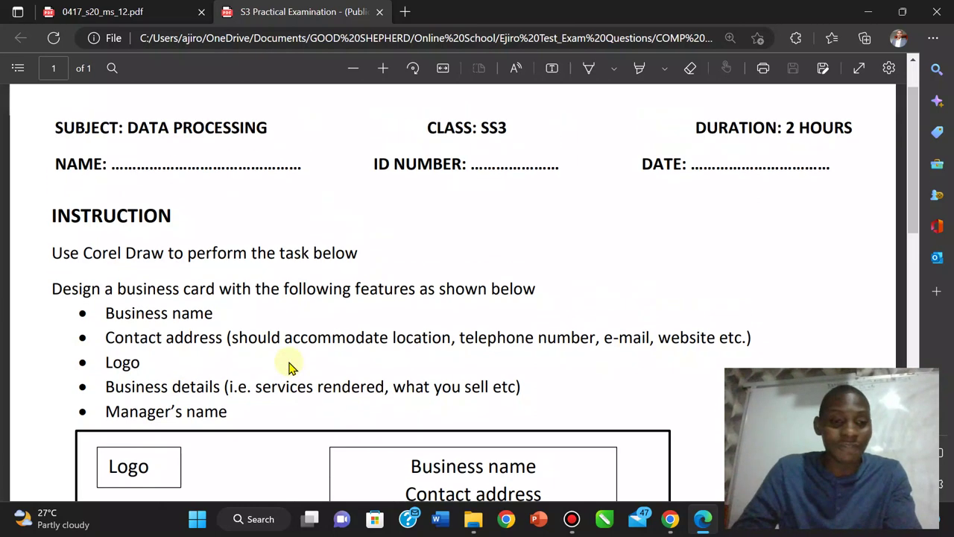
pyautogui.scroll(-3, 291, 365)
pyautogui.scroll(-1, 291, 367)
pyautogui.scroll(1, 290, 367)
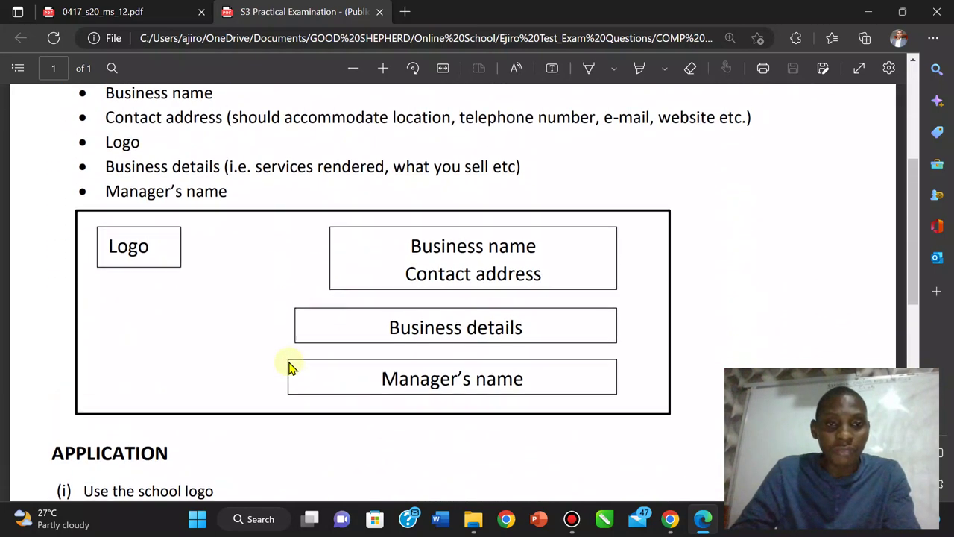
pyautogui.scroll(-1, 291, 366)
pyautogui.scroll(1, 291, 367)
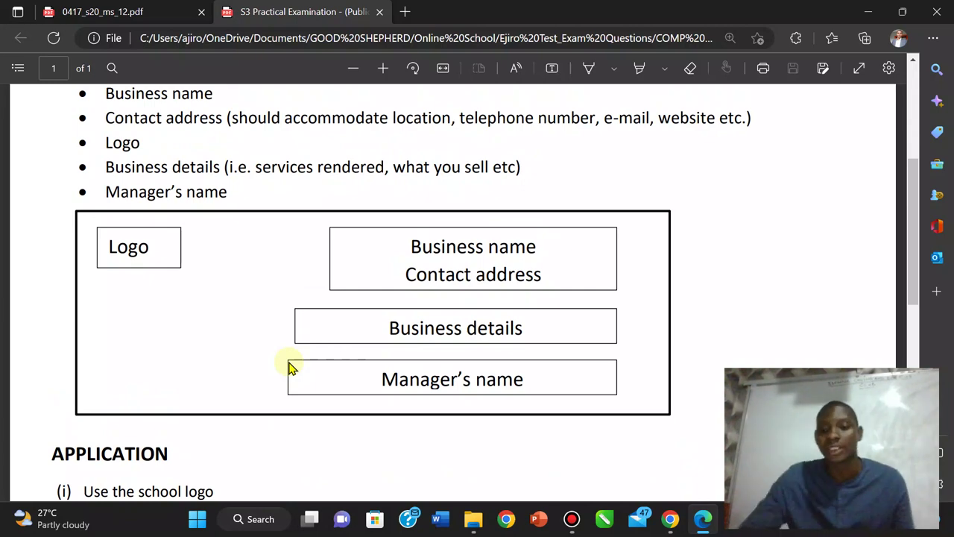
pyautogui.scroll(-4, 291, 366)
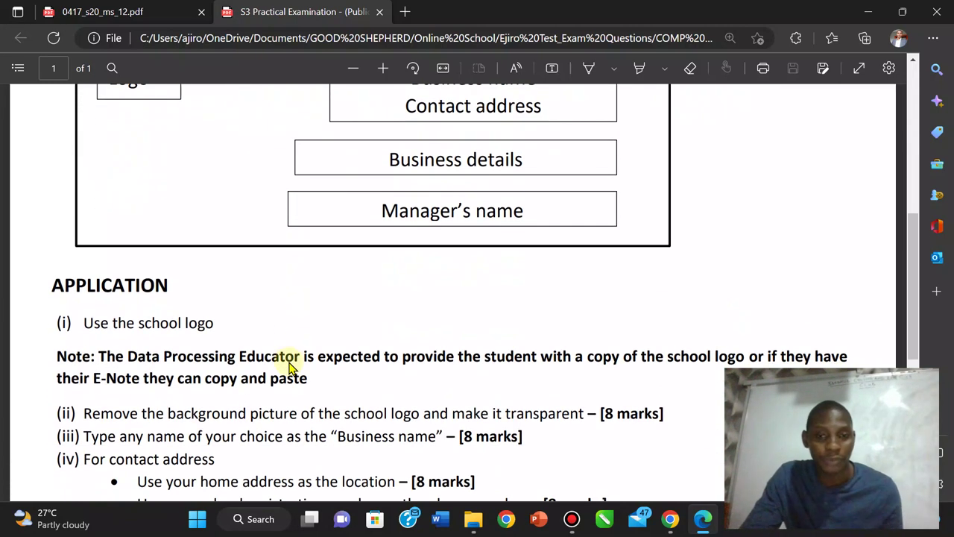
pyautogui.scroll(3, 290, 367)
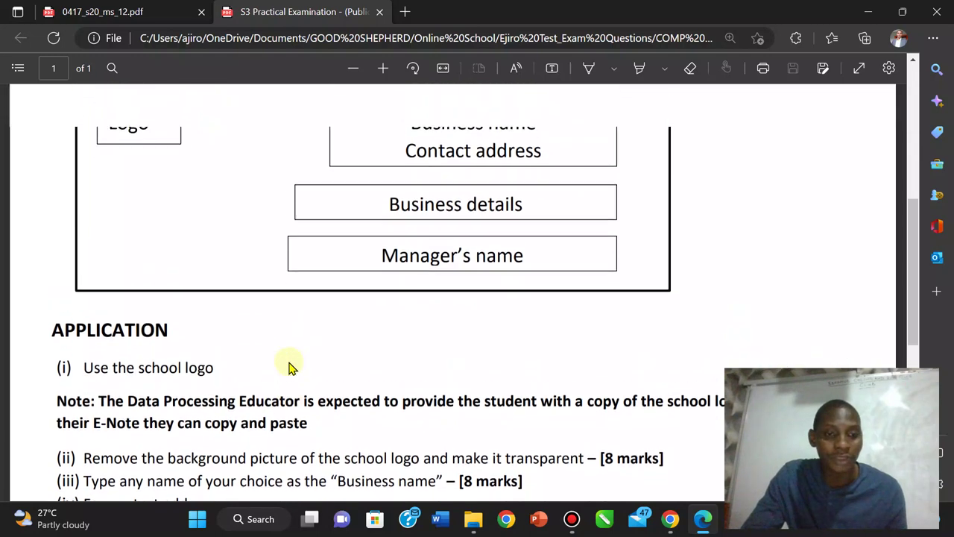
pyautogui.scroll(1, 291, 367)
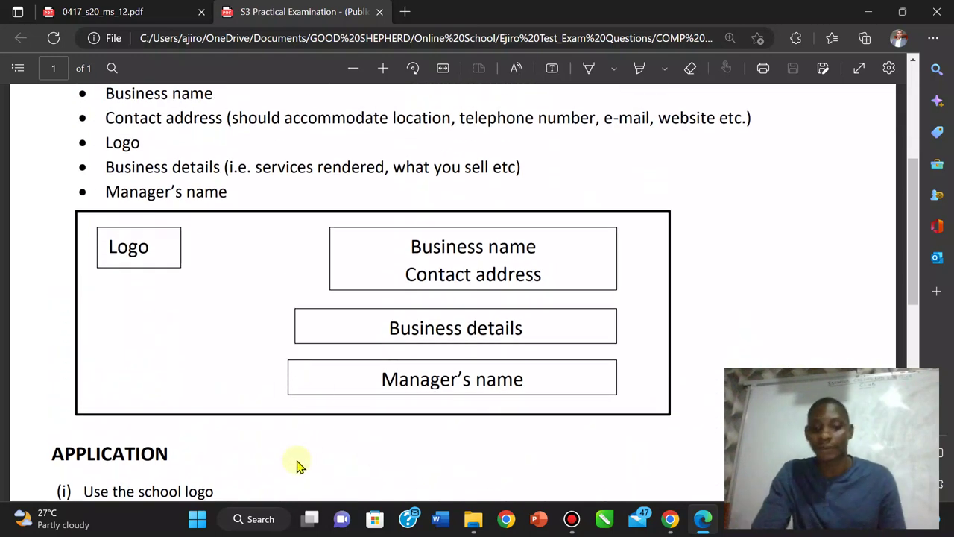
# - Launch CorelDRAW 2020 (64-Bit)
pyautogui.press('super')
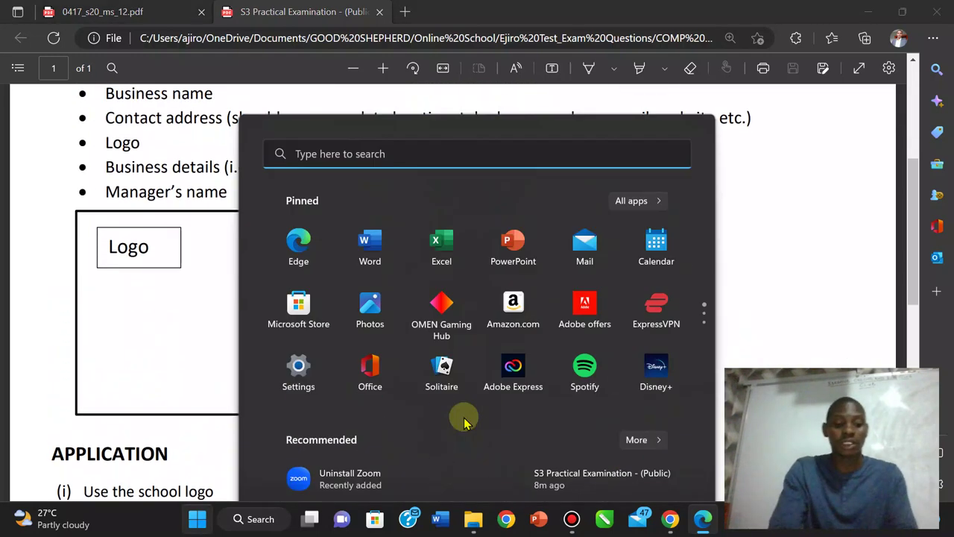
pyautogui.write('corelDRAW 2020 (64-Bit')
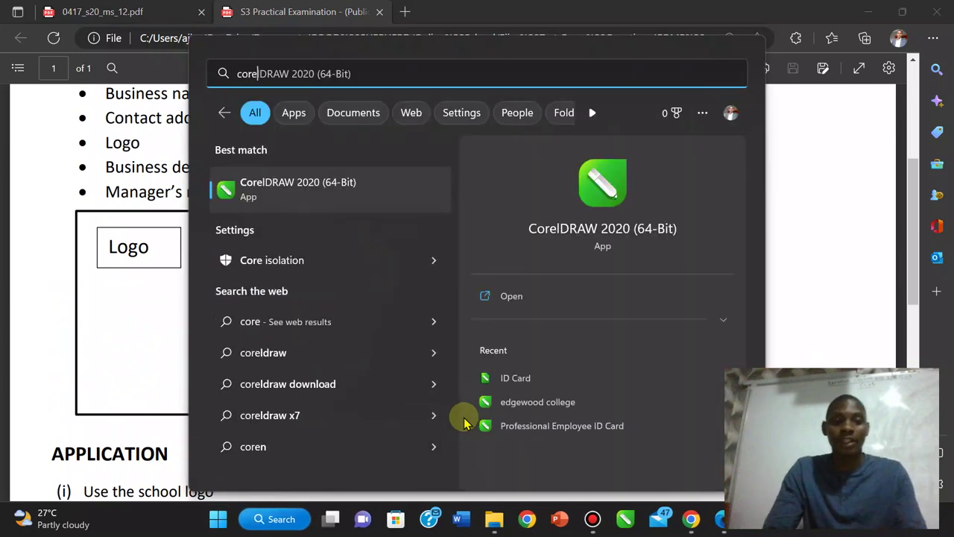
pyautogui.click(514, 292)
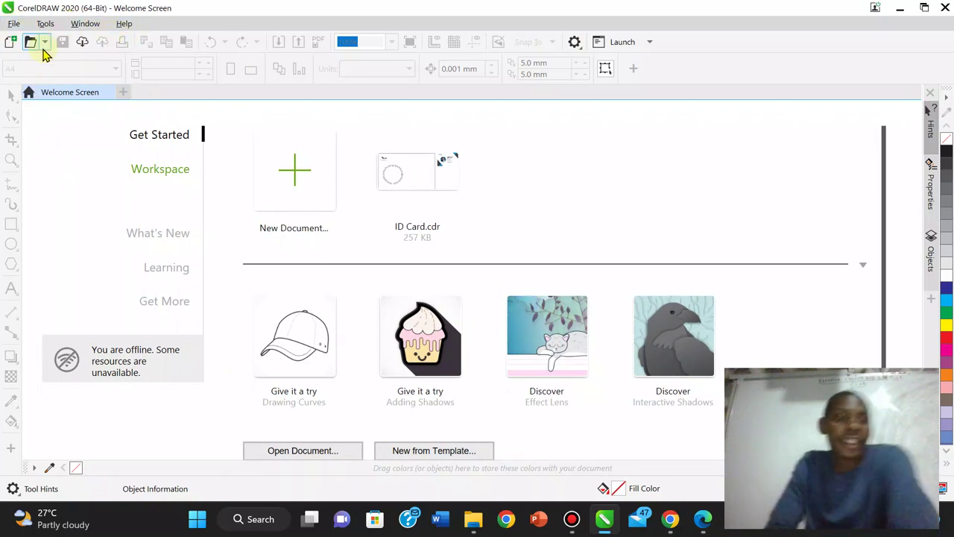
# - Start a new document and choose the Business Card page size
pyautogui.click(16, 24)
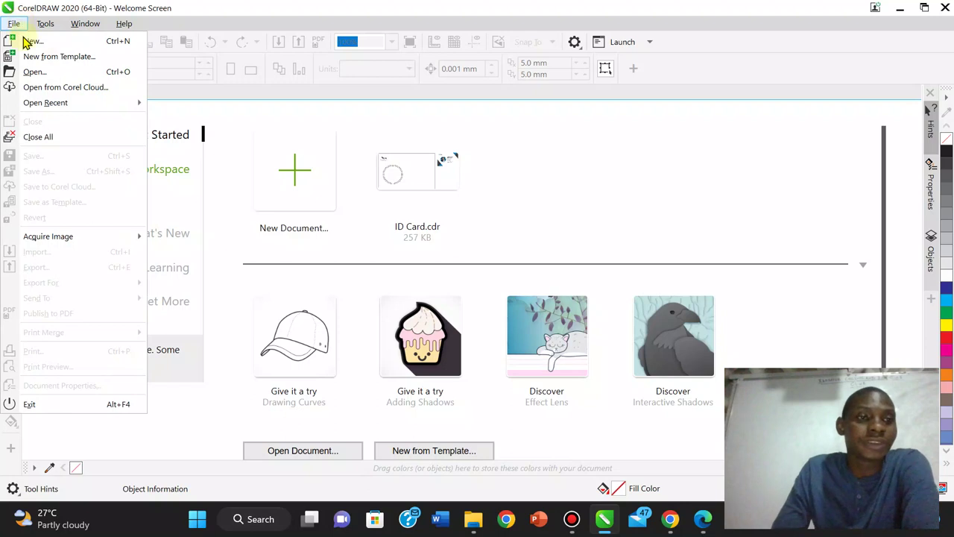
pyautogui.click(28, 42)
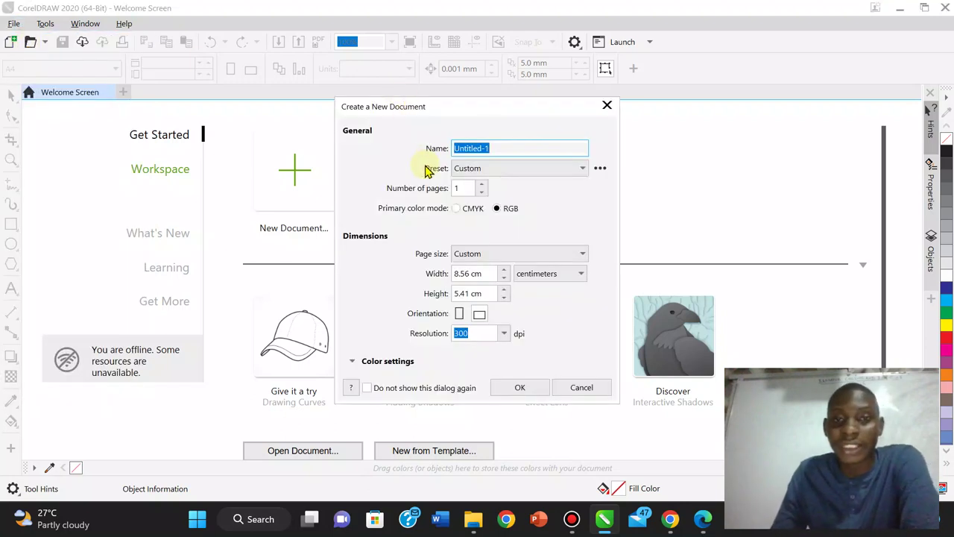
pyautogui.click(498, 170)
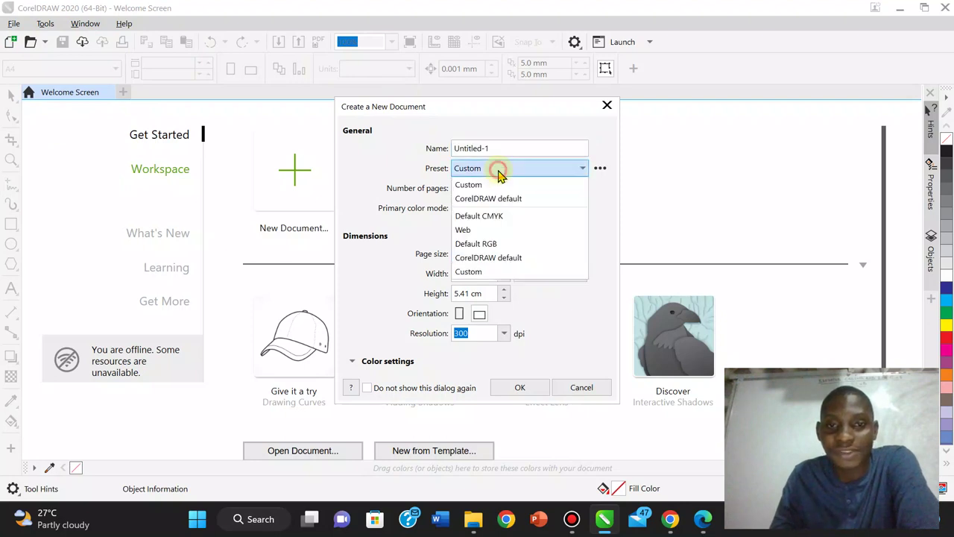
pyautogui.click(498, 170)
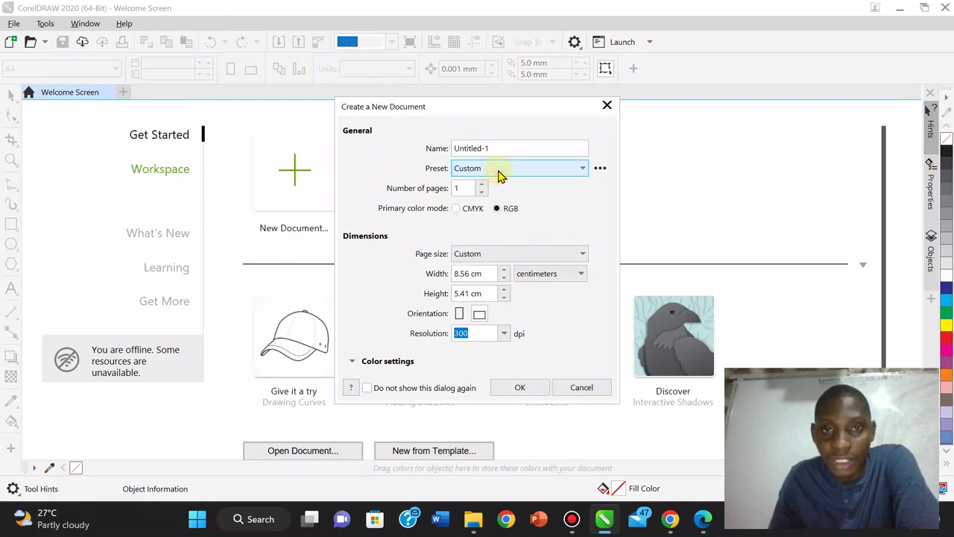
pyautogui.click(489, 254)
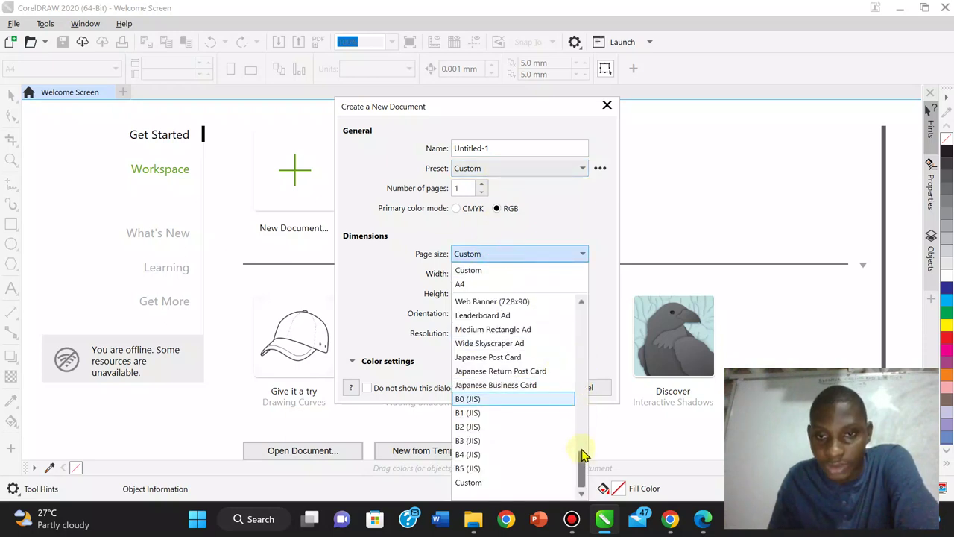
pyautogui.moveTo(584, 470); pyautogui.dragTo(580, 351)
pyautogui.click(515, 331)
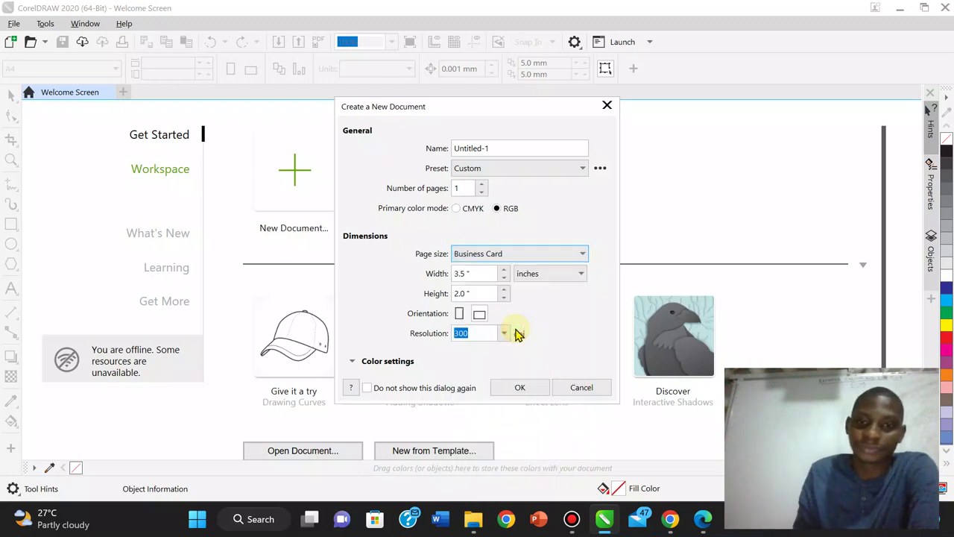
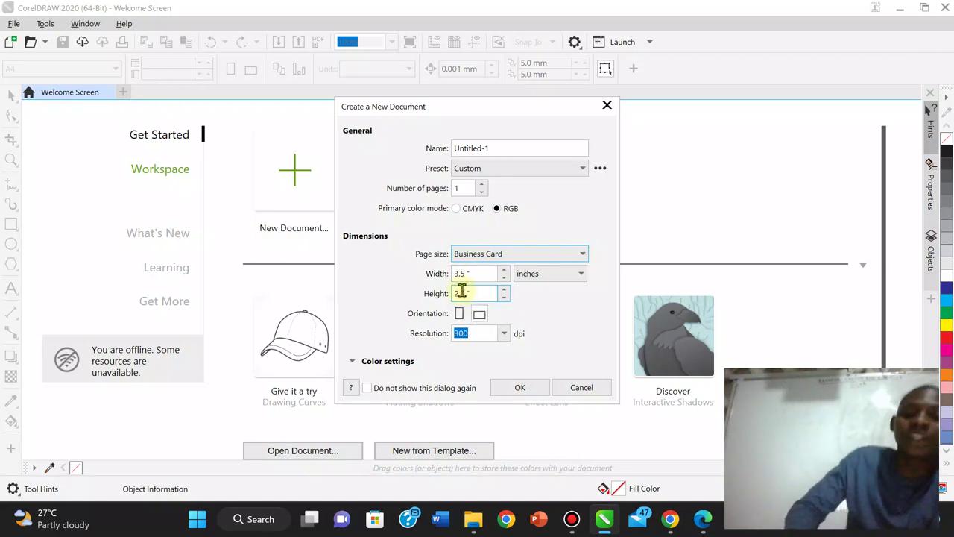
# - Set the page units to pixels, name the document "Business Card" and create it
pyautogui.click(544, 274)
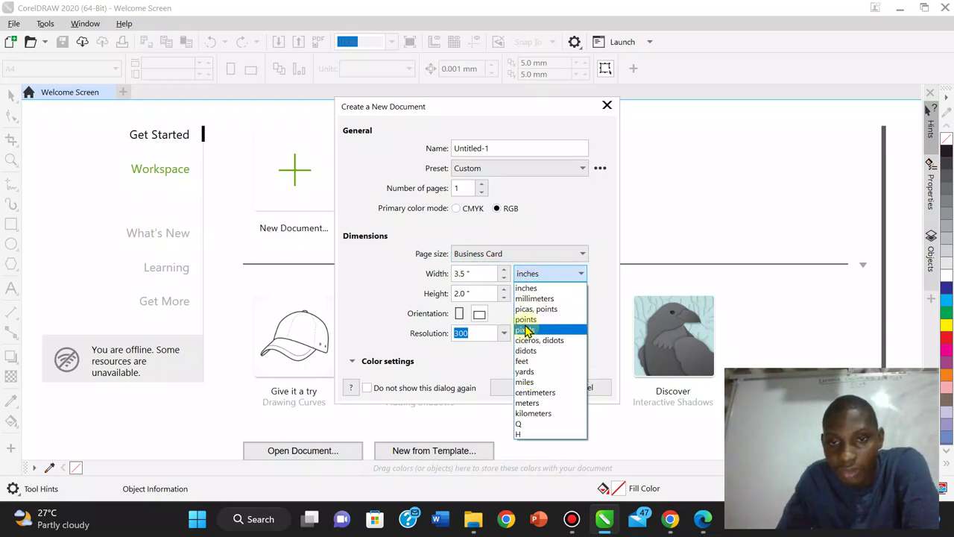
pyautogui.click(525, 329)
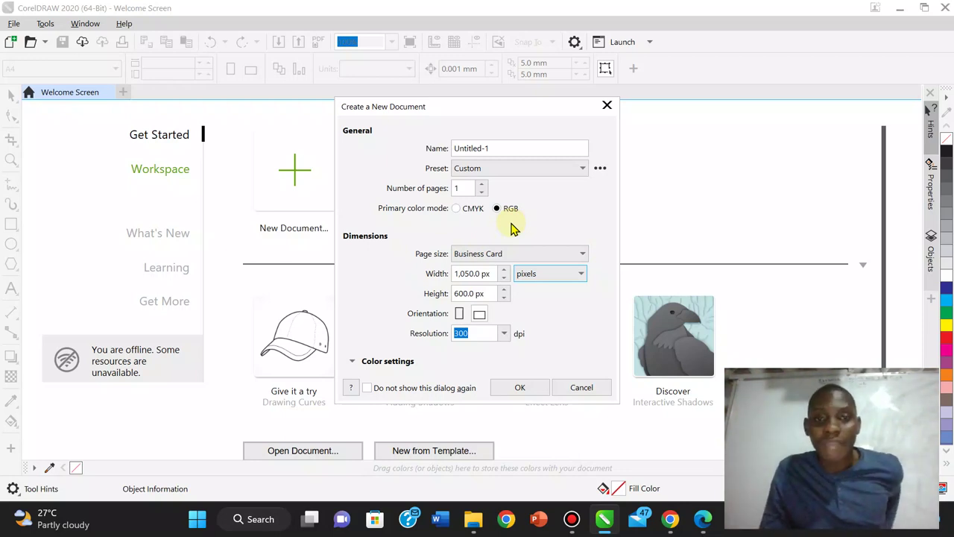
pyautogui.click(509, 147)
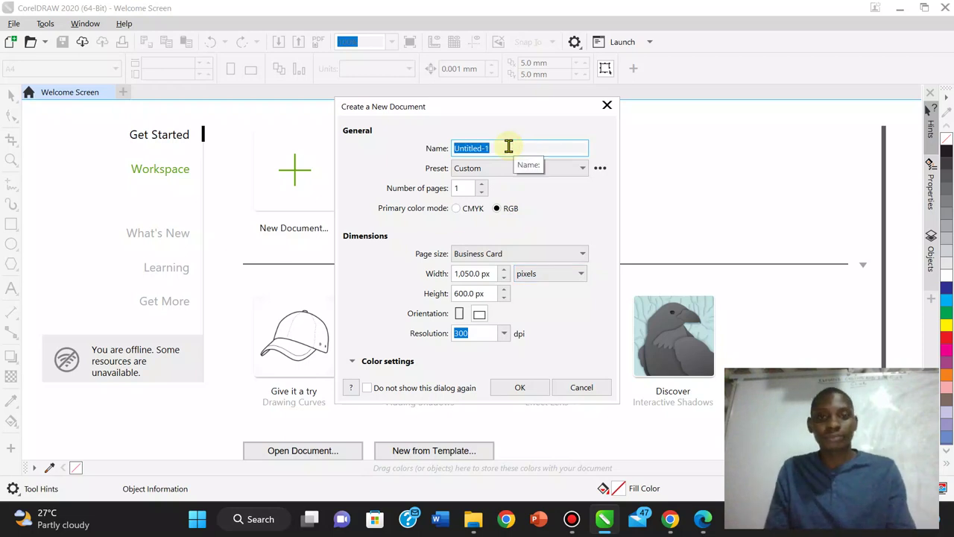
pyautogui.write('Busines')
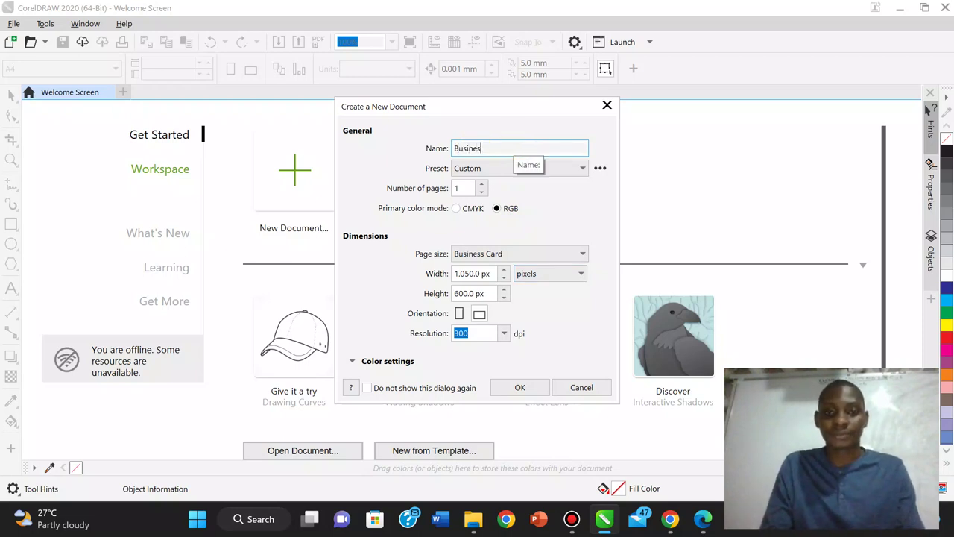
pyautogui.write('s Card')
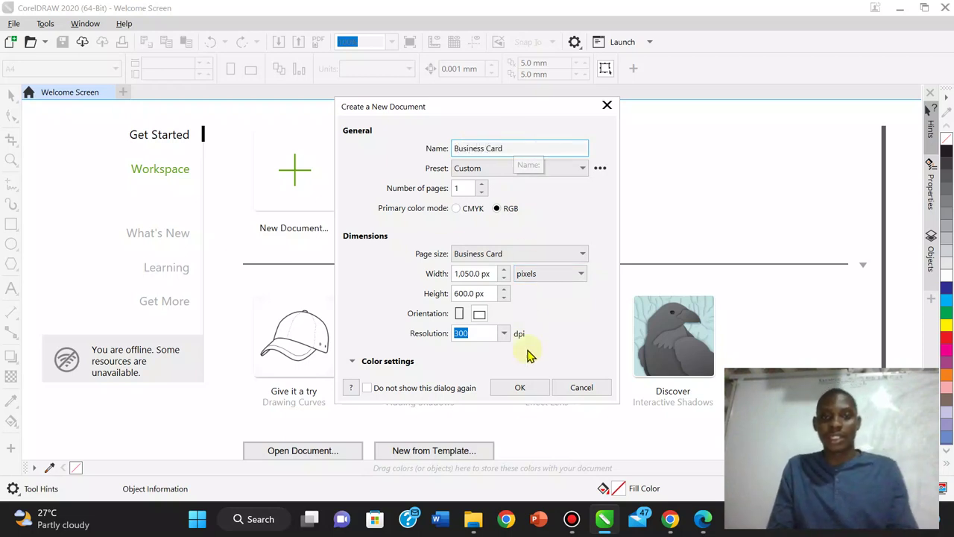
pyautogui.click(527, 389)
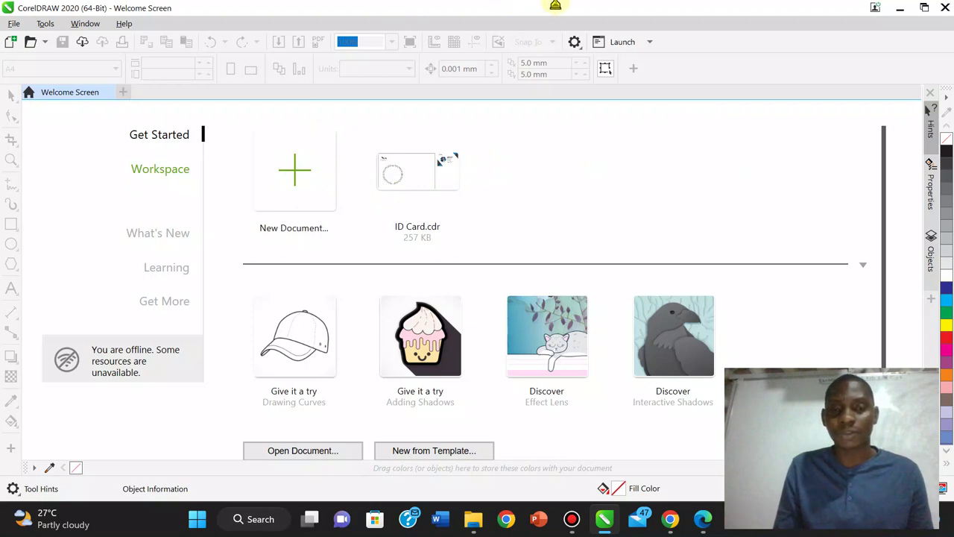
pyautogui.moveTo(513, 7)
pyautogui.click(545, 10)
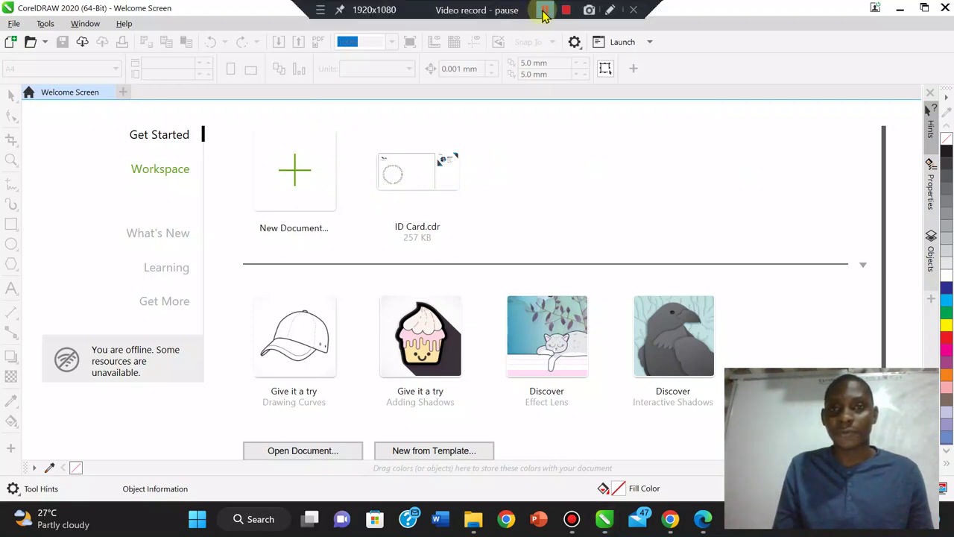
pyautogui.click(544, 11)
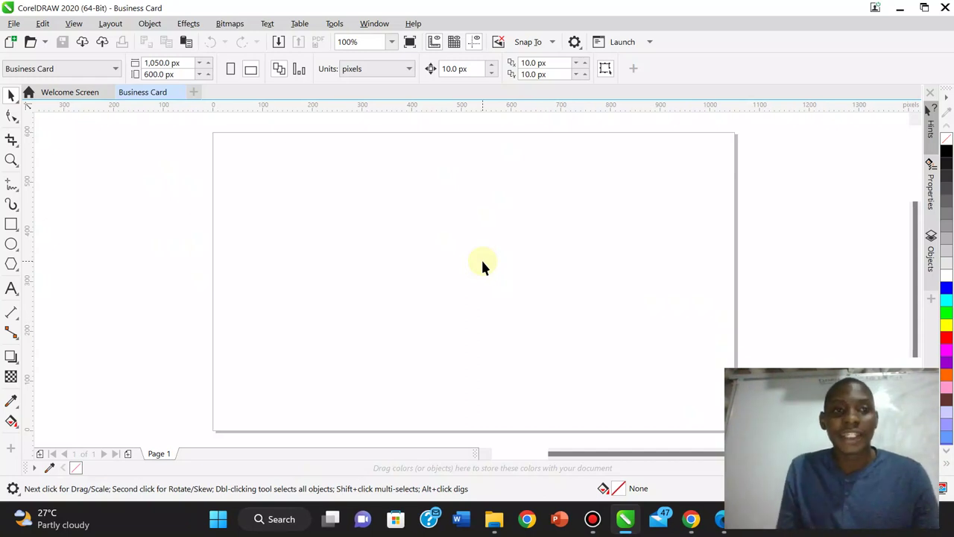
# - Draw a rectangle about 1,056 × 599 px covering the whole page as the card's frame
pyautogui.click(393, 42)
pyautogui.click(371, 59)
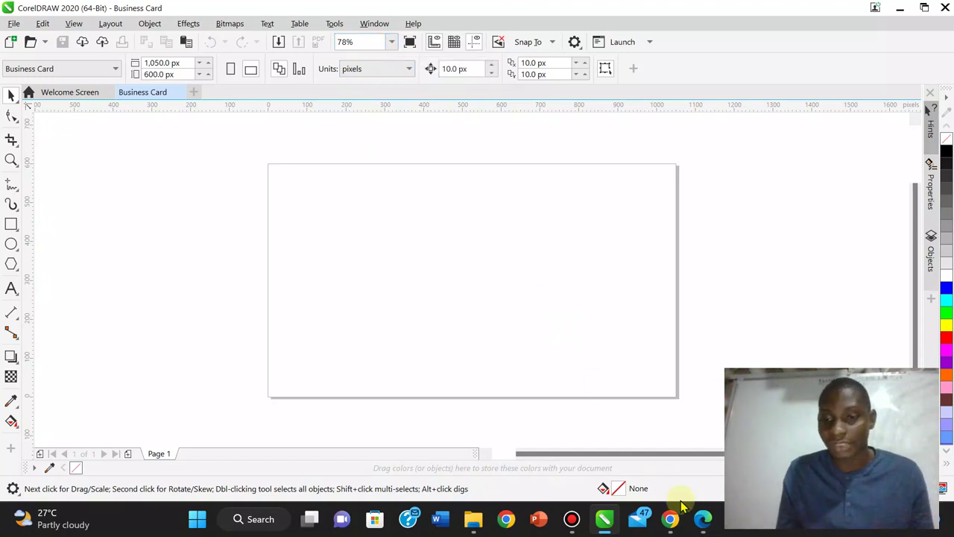
pyautogui.click(701, 525)
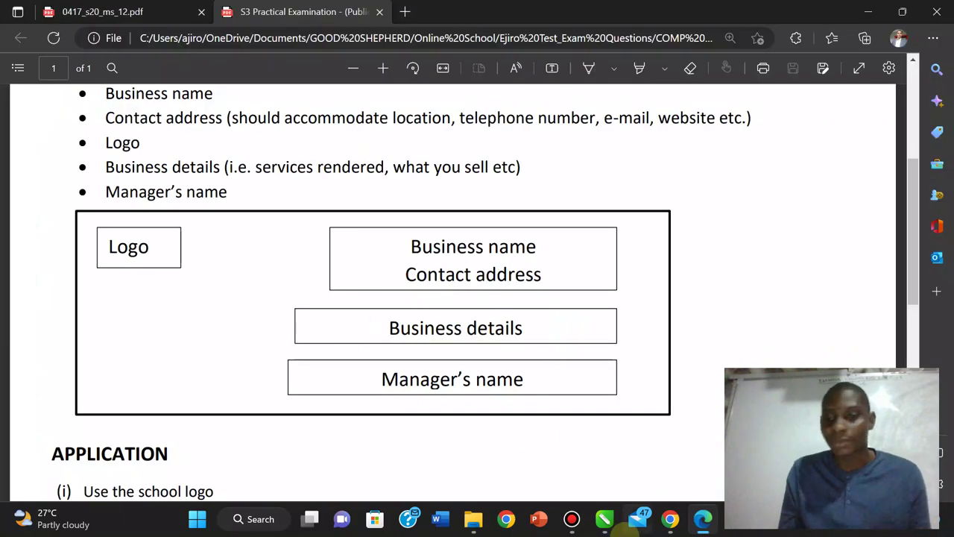
pyautogui.click(701, 525)
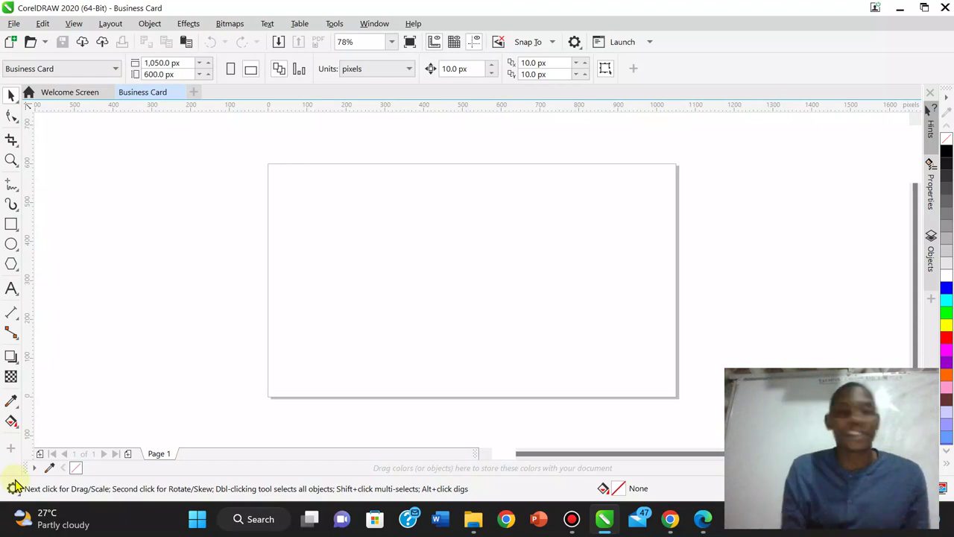
pyautogui.click(12, 141)
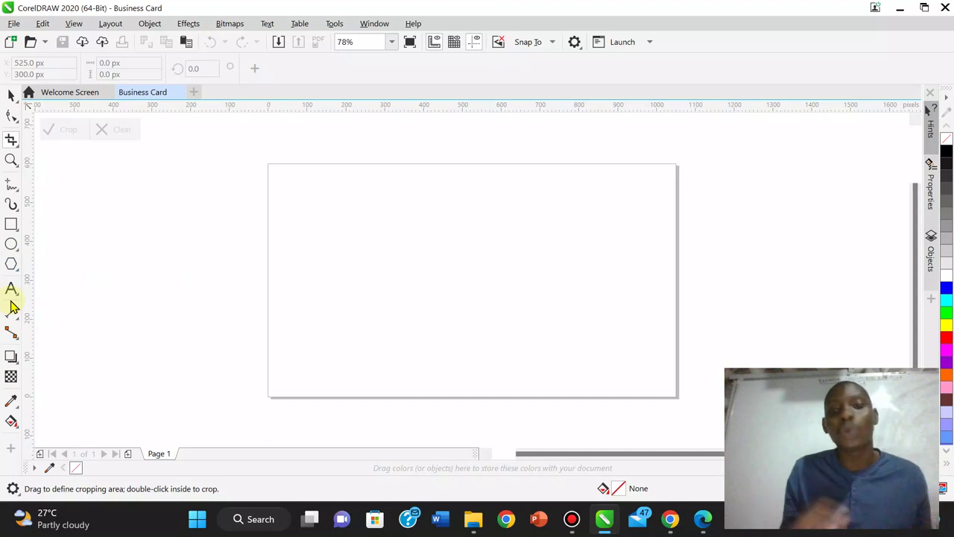
pyautogui.click(11, 224)
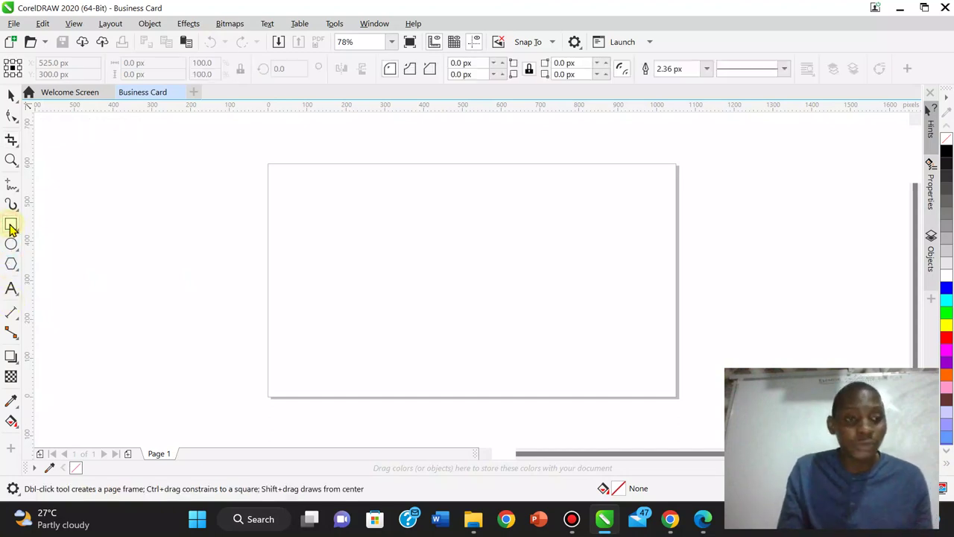
pyautogui.moveTo(267, 163); pyautogui.dragTo(676, 395)
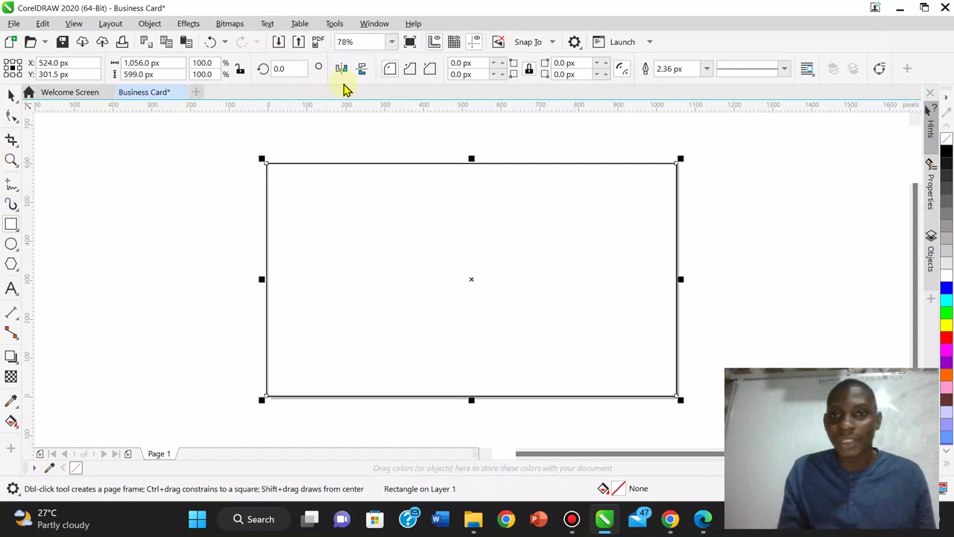
pyautogui.click(786, 69)
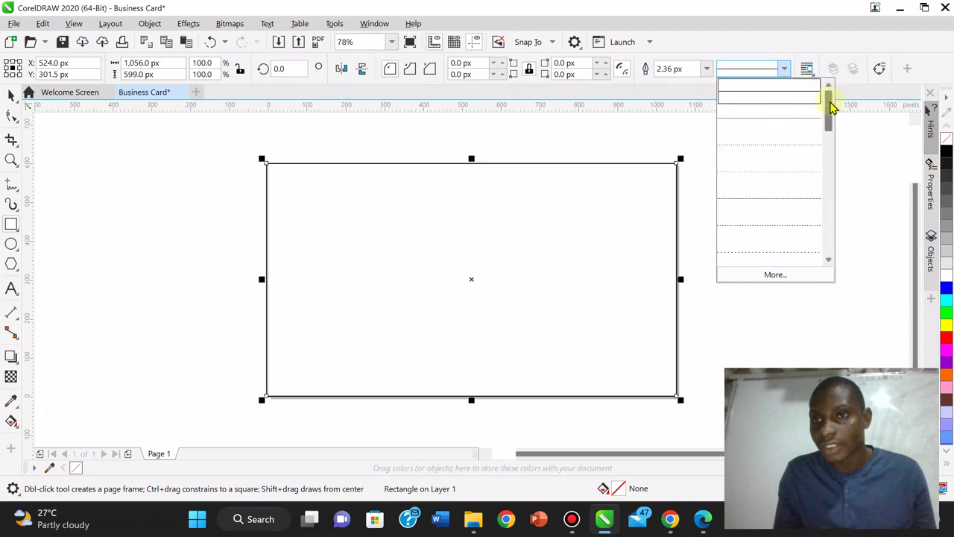
pyautogui.moveTo(829, 100); pyautogui.dragTo(831, 181)
pyautogui.scroll(3, 820, 112)
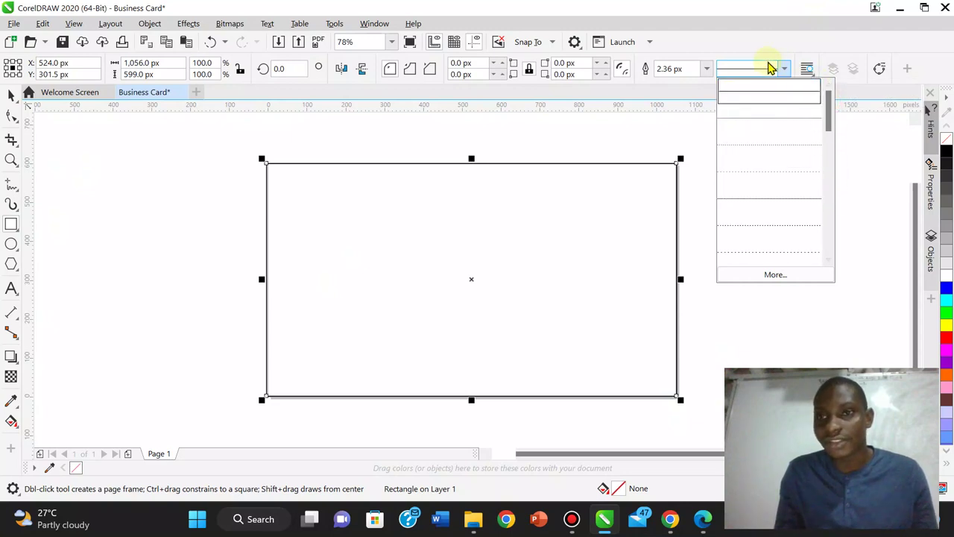
pyautogui.click(783, 69)
# - Set the rectangle's outline width to 4 px
pyautogui.click(707, 69)
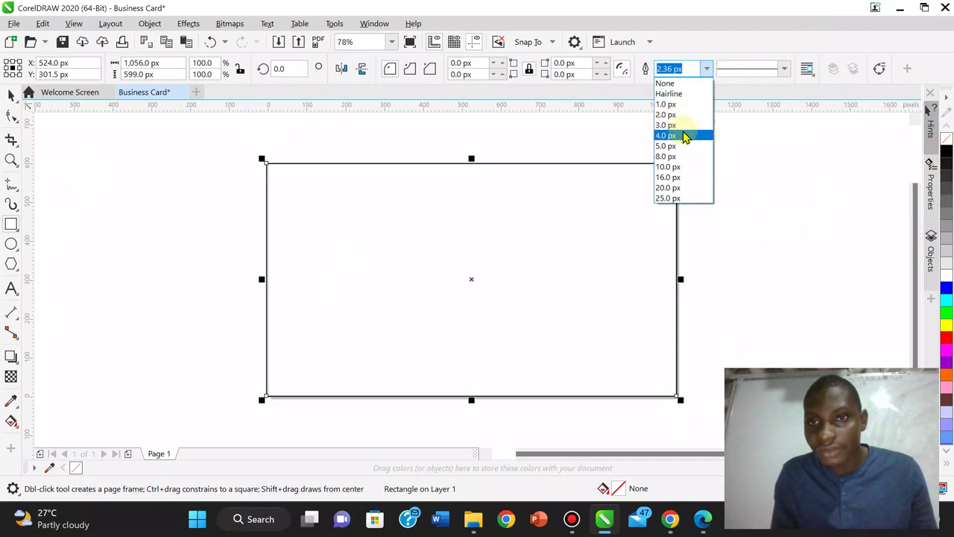
pyautogui.press('Escape')
pyautogui.write('4')
pyautogui.press('Return')
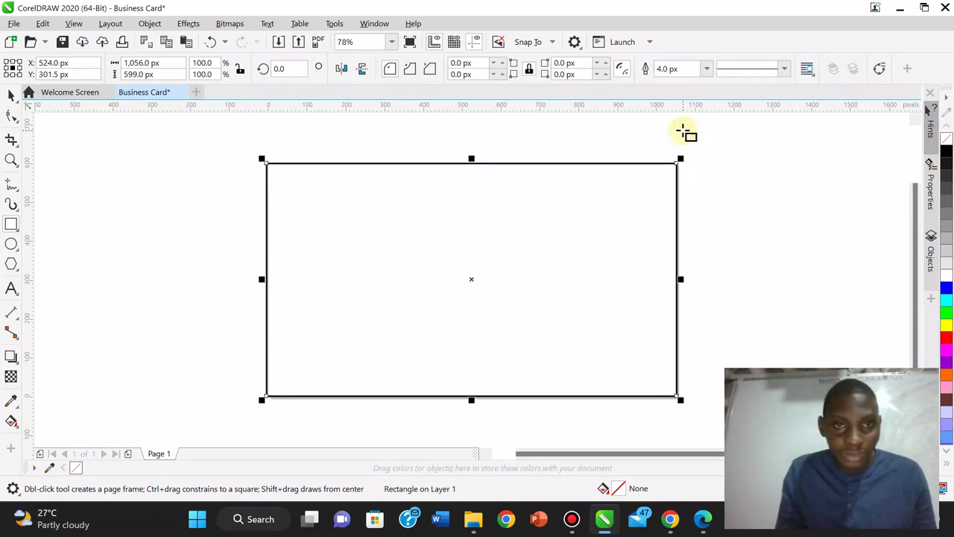
# - Review the card layout and the application instructions in the exam paper PDF in Edge, and return to CorelDRAW
pyautogui.click(10, 98)
pyautogui.click(703, 522)
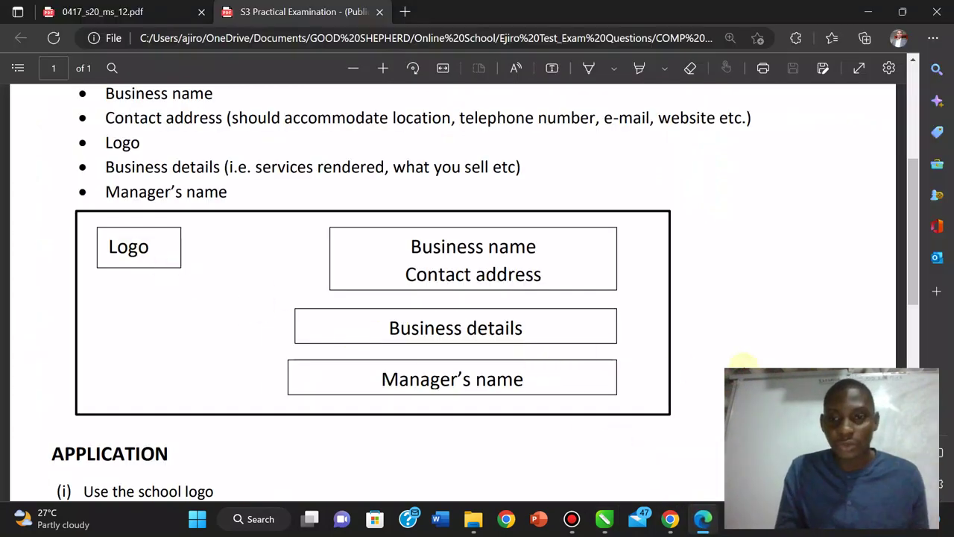
pyautogui.scroll(-5, 744, 365)
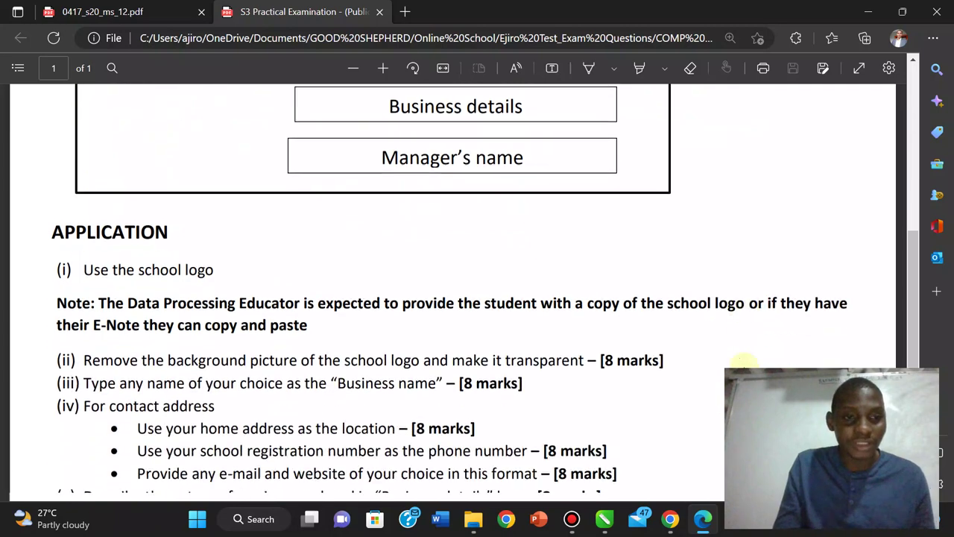
pyautogui.scroll(3, 744, 364)
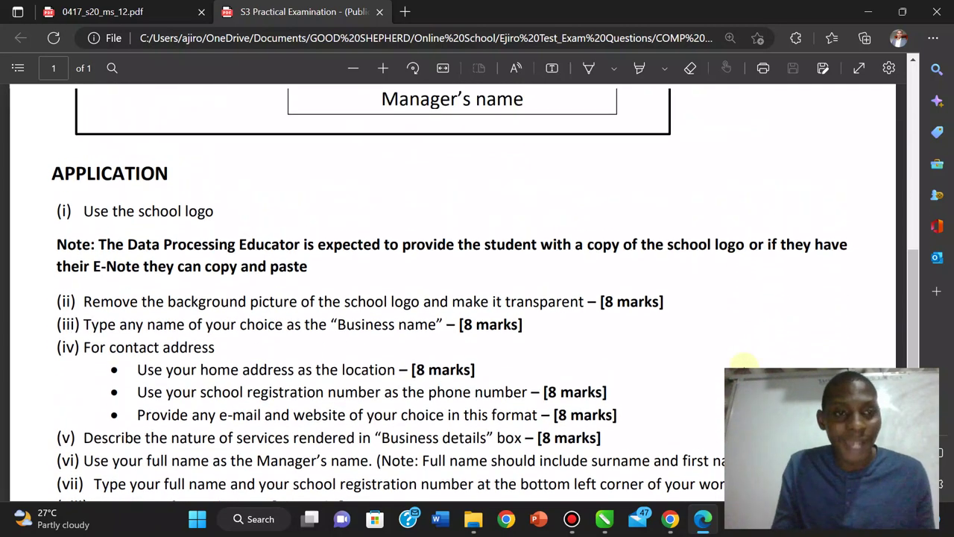
pyautogui.scroll(2, 744, 358)
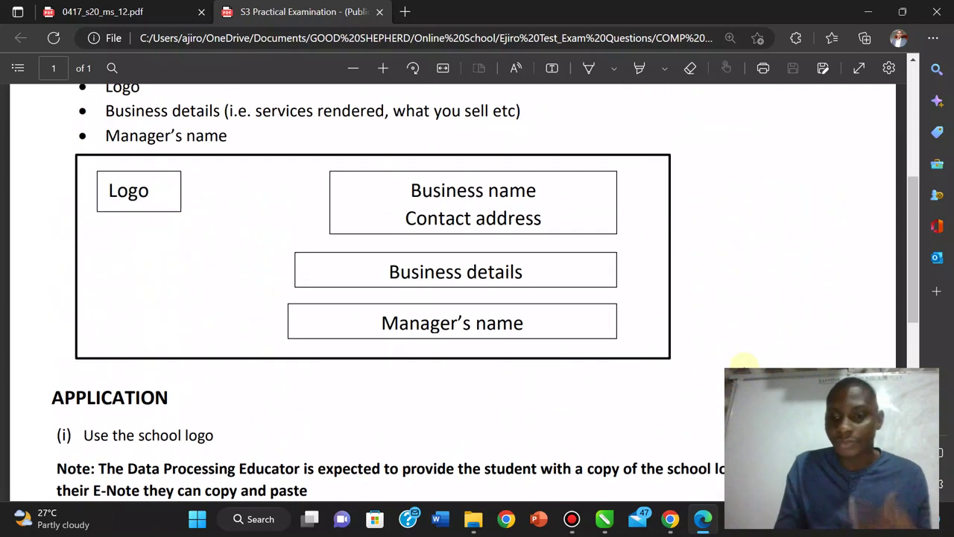
pyautogui.click(604, 519)
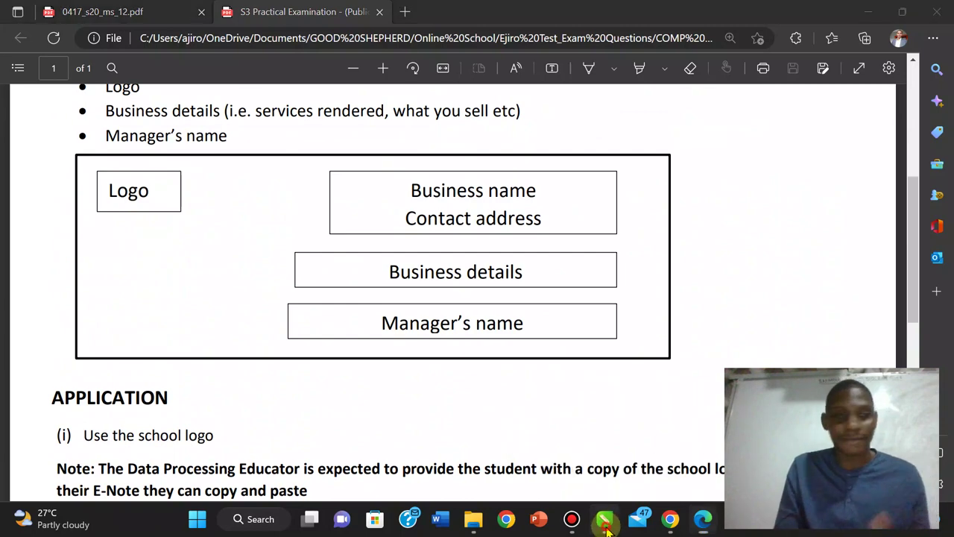
# - Draw a six-sided polygon about 219 × 236 px outside the page, beside the card frame
pyautogui.click(11, 266)
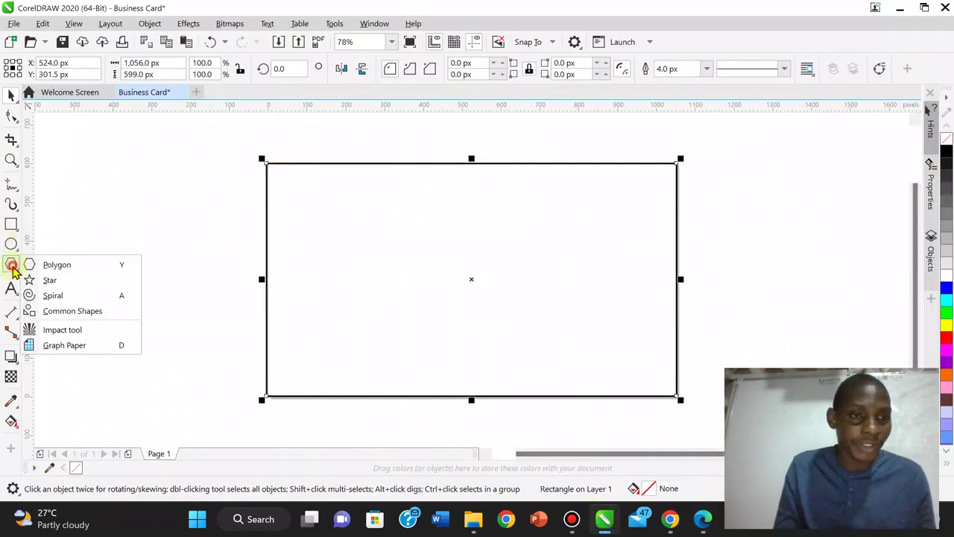
pyautogui.click(87, 267)
pyautogui.moveTo(145, 223); pyautogui.dragTo(243, 318)
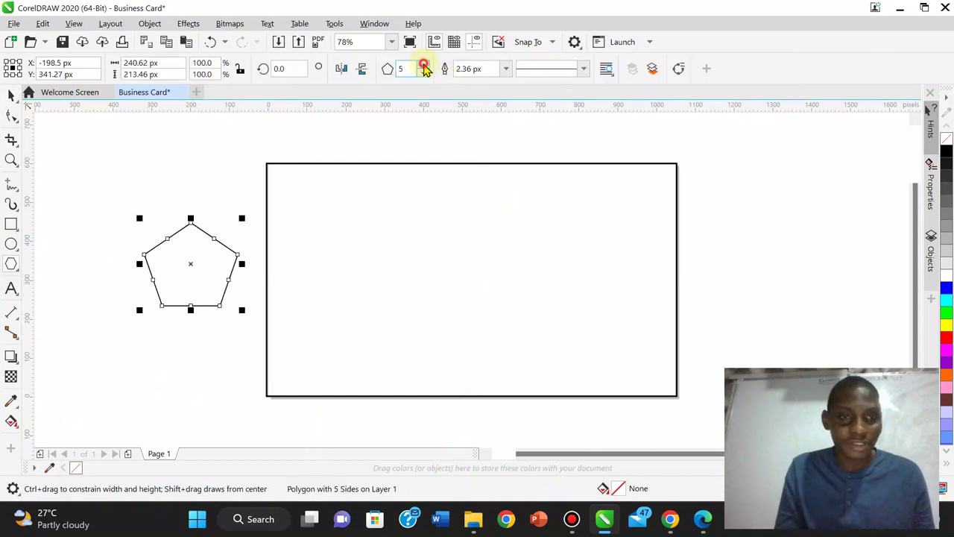
pyautogui.click(425, 66)
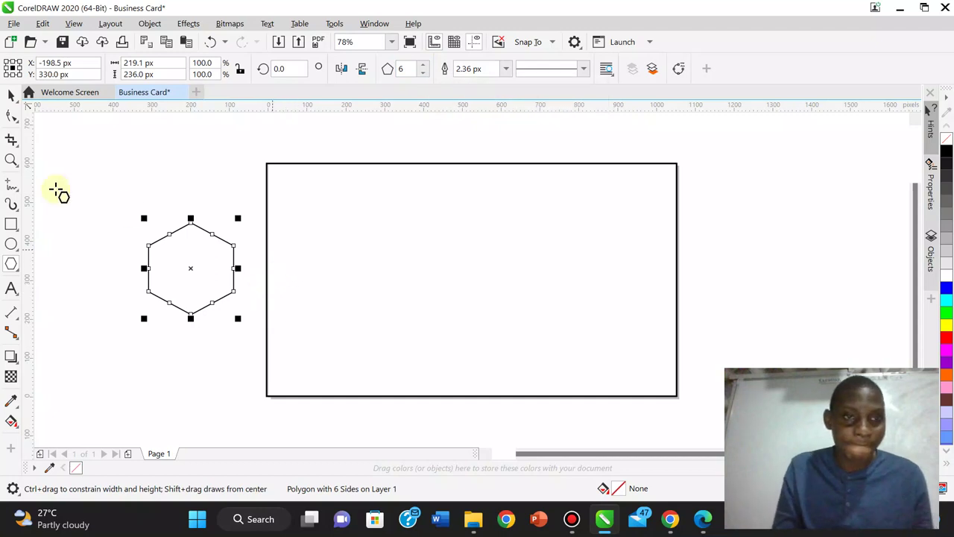
# - Move the hexagon into the card's upper-left corner and scale it proportionally to about 148 × 159 px
pyautogui.click(12, 96)
pyautogui.click(50, 97)
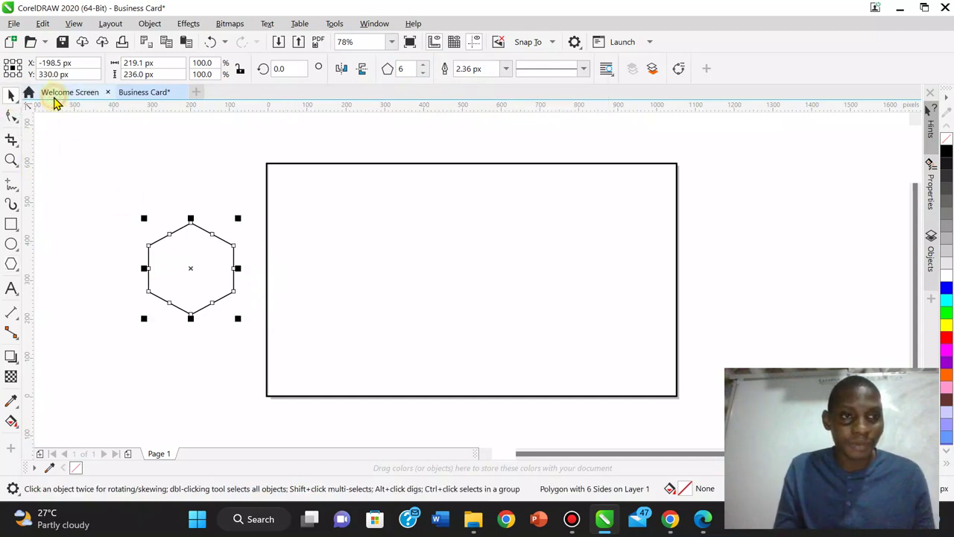
pyautogui.moveTo(195, 272); pyautogui.dragTo(329, 231)
pyautogui.moveTo(371, 280); pyautogui.dragTo(343, 248)
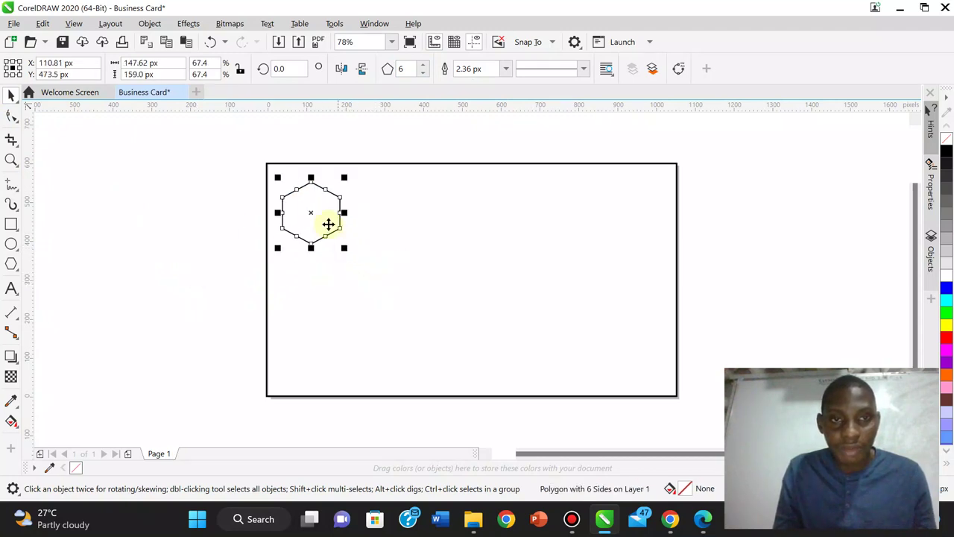
# - Set the hexagon's outline width to 5 px and colour both its fill and its outline the same orange
pyautogui.click(506, 69)
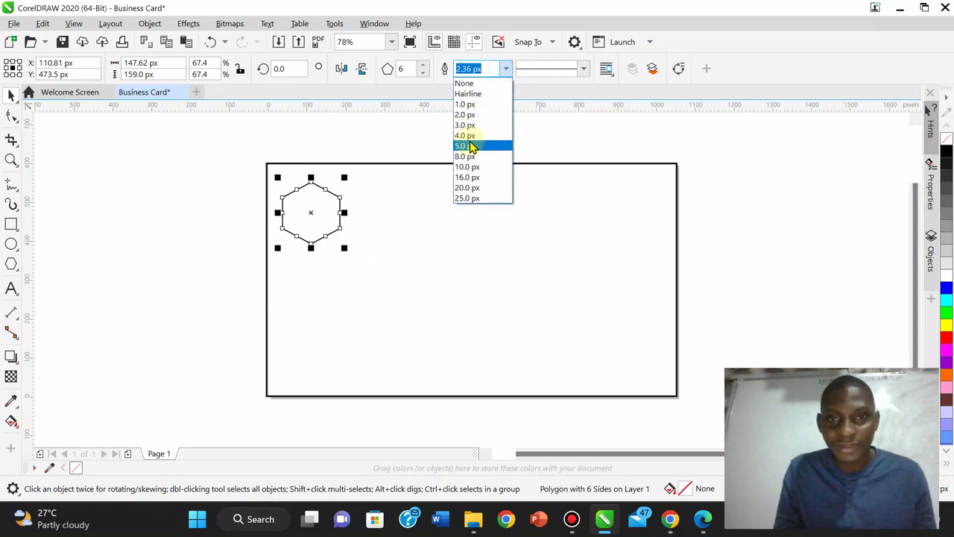
pyautogui.click(467, 146)
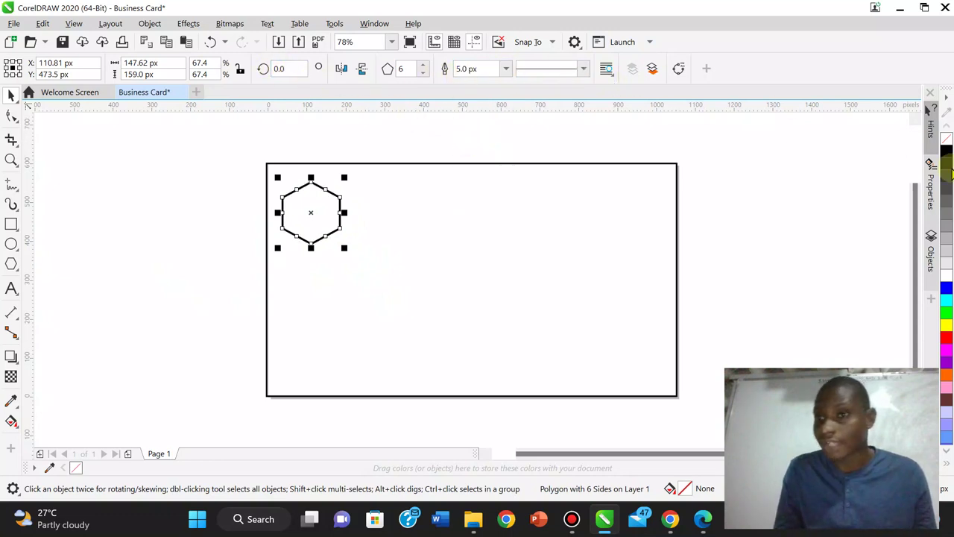
pyautogui.click(949, 464)
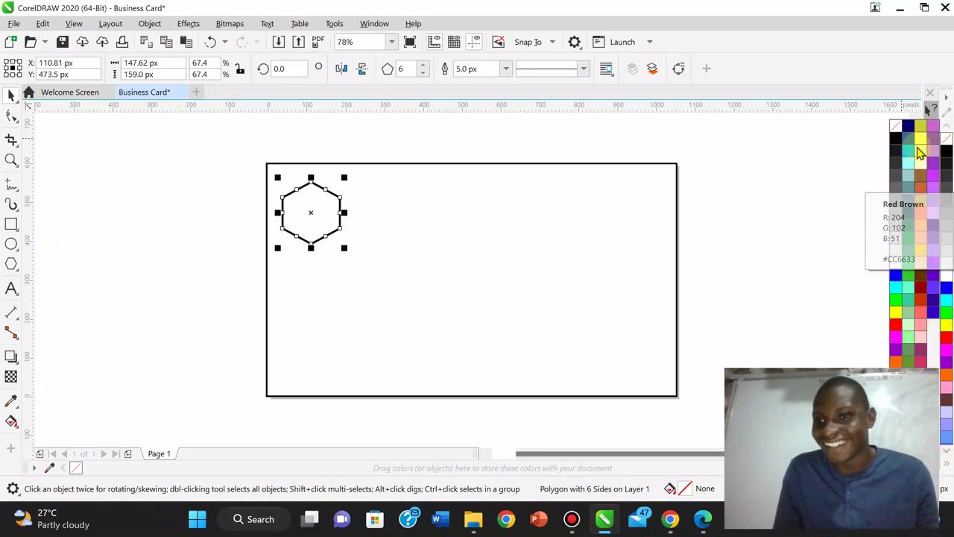
pyautogui.press('Escape')
pyautogui.click(922, 220)
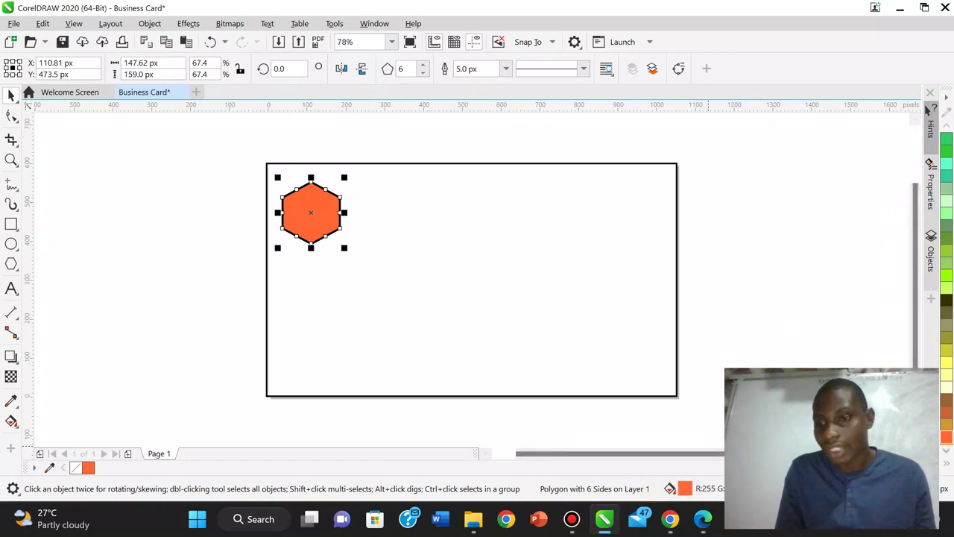
pyautogui.click(949, 466)
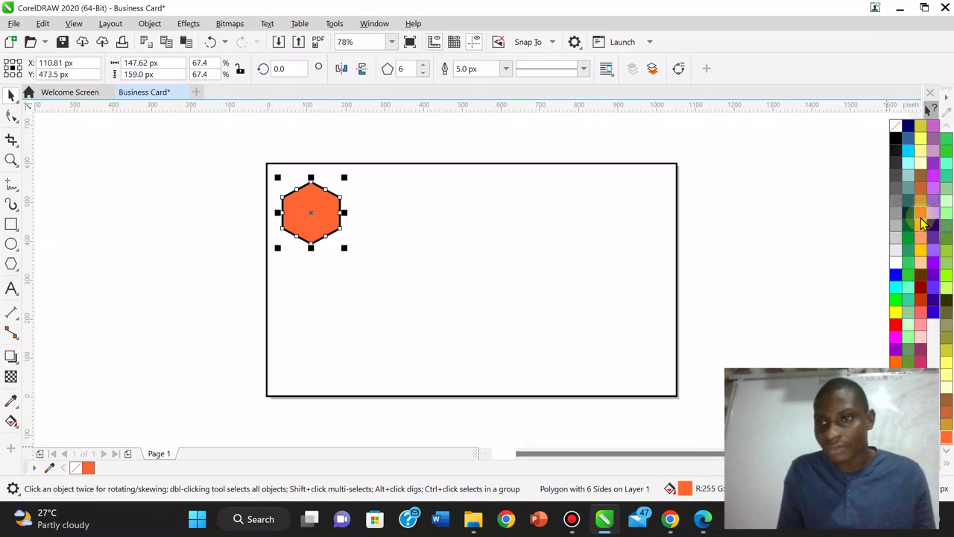
pyautogui.rightClick(921, 220)
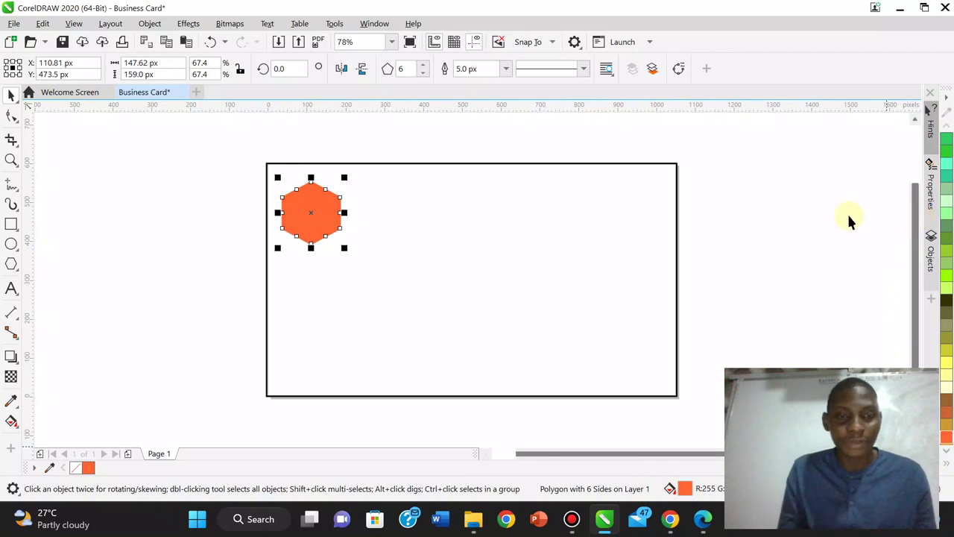
pyautogui.click(144, 229)
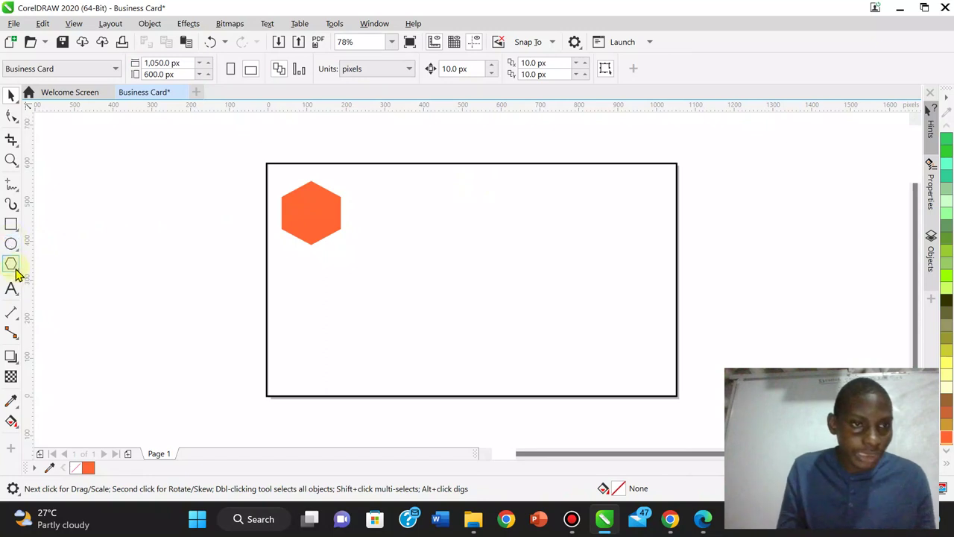
# - Draw a three-sided polygon about 155 × 99 px outside the page, beside the card frame
pyautogui.click(18, 270)
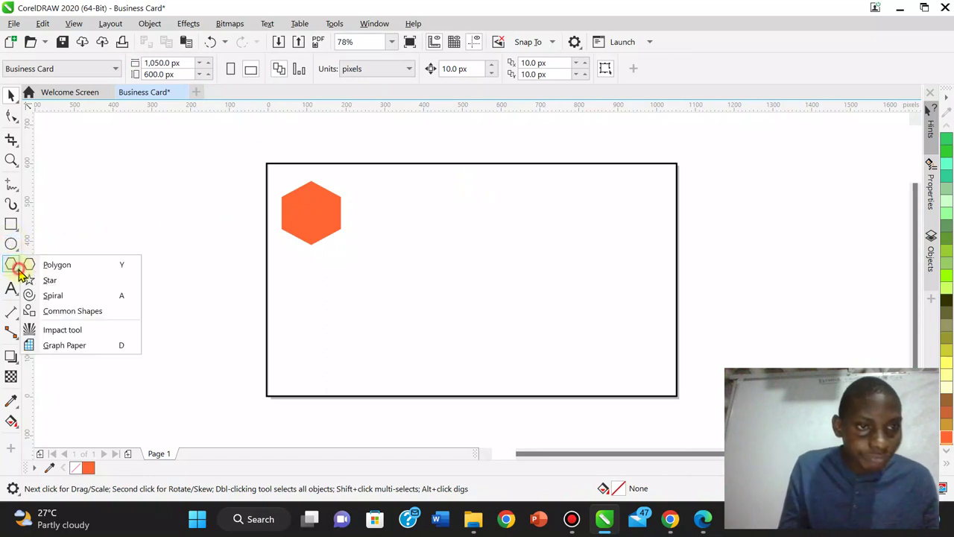
pyautogui.click(56, 264)
pyautogui.moveTo(89, 212); pyautogui.dragTo(163, 266)
pyautogui.click(422, 73)
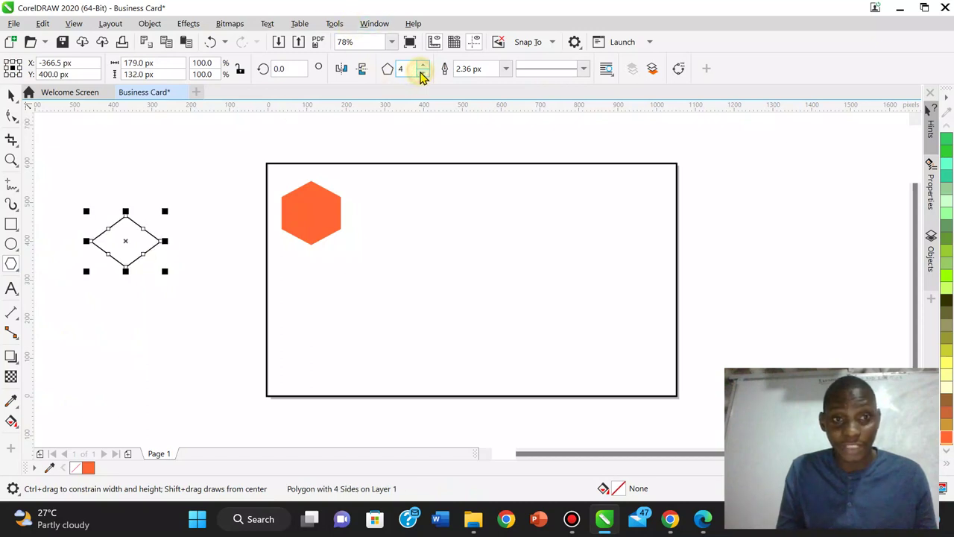
pyautogui.click(422, 73)
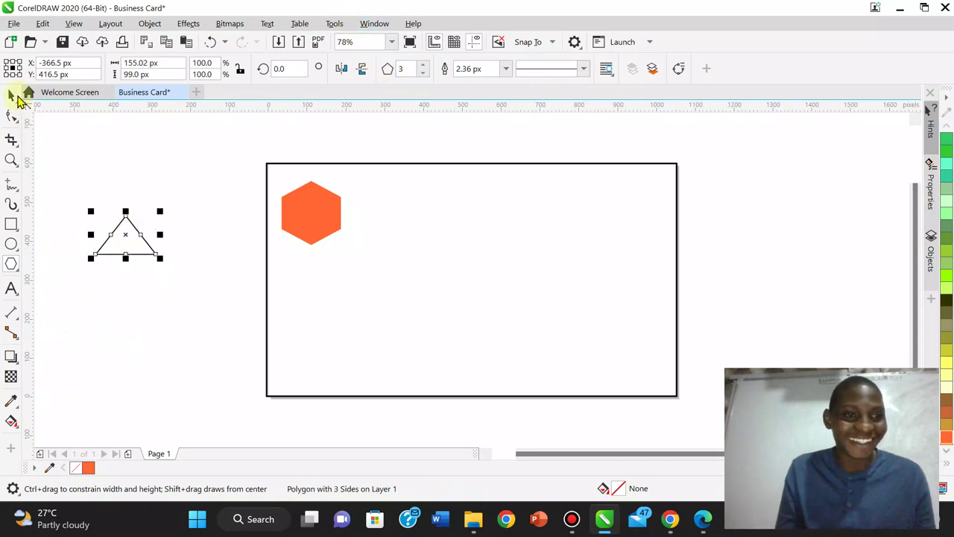
# - Move the triangle onto the orange hexagon and shrink it proportionally to about 95 × 61 px
pyautogui.click(13, 95)
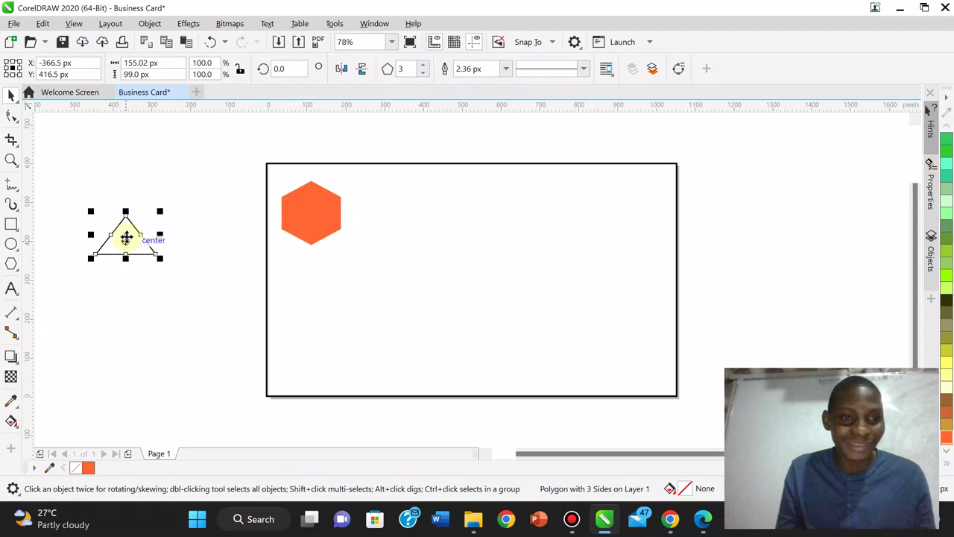
pyautogui.moveTo(126, 237); pyautogui.dragTo(318, 218)
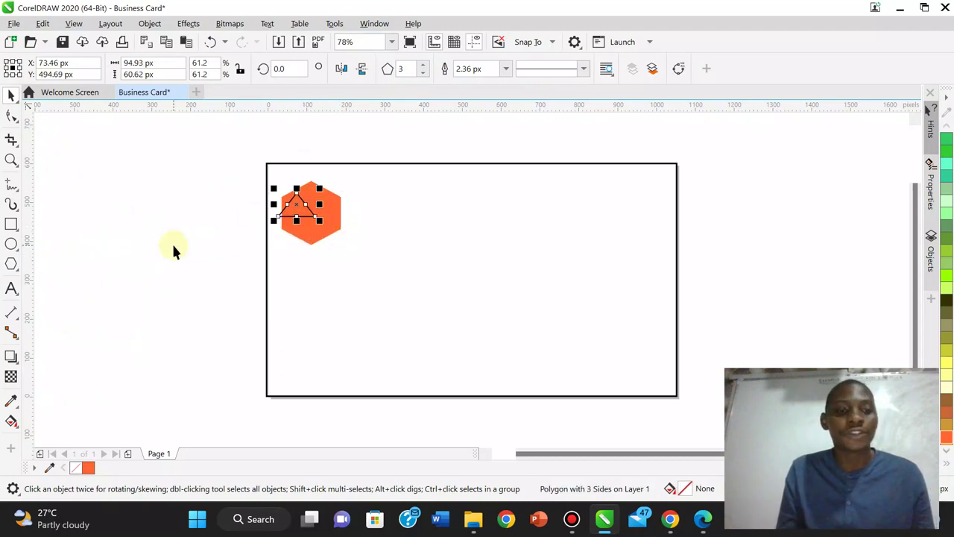
pyautogui.click(173, 250)
# - Enlarge the triangle to about 118 × 76 px and centre it horizontally in the upper part of the hexagon
pyautogui.click(392, 42)
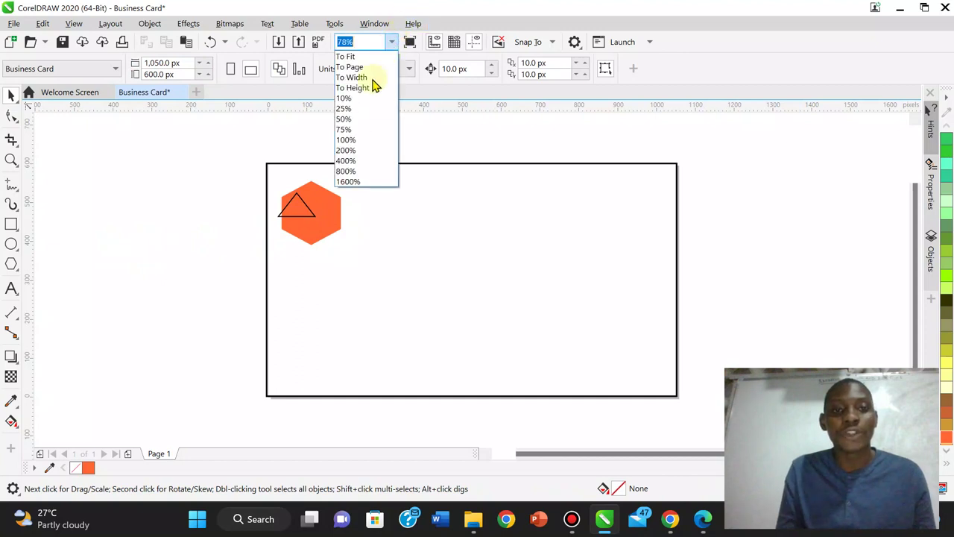
pyautogui.click(347, 150)
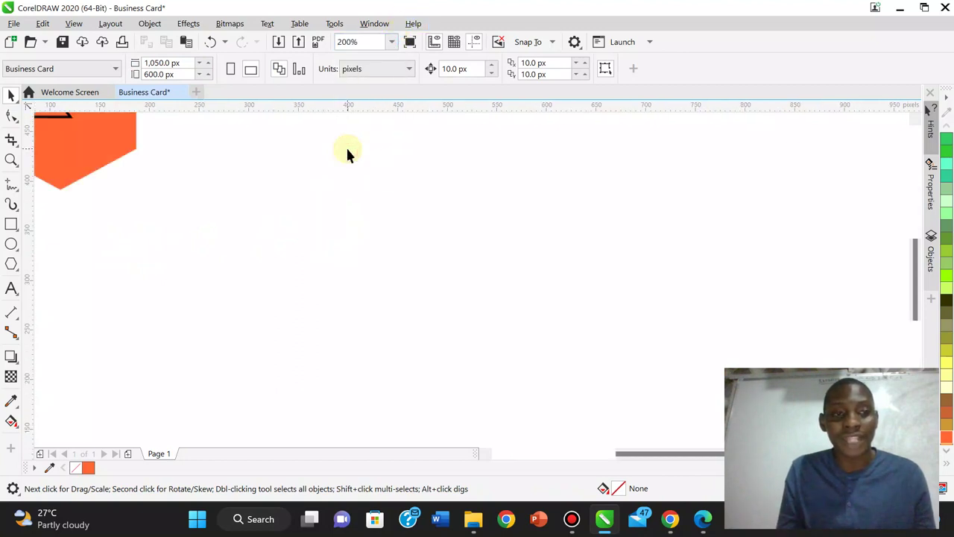
pyautogui.moveTo(712, 456); pyautogui.dragTo(638, 454)
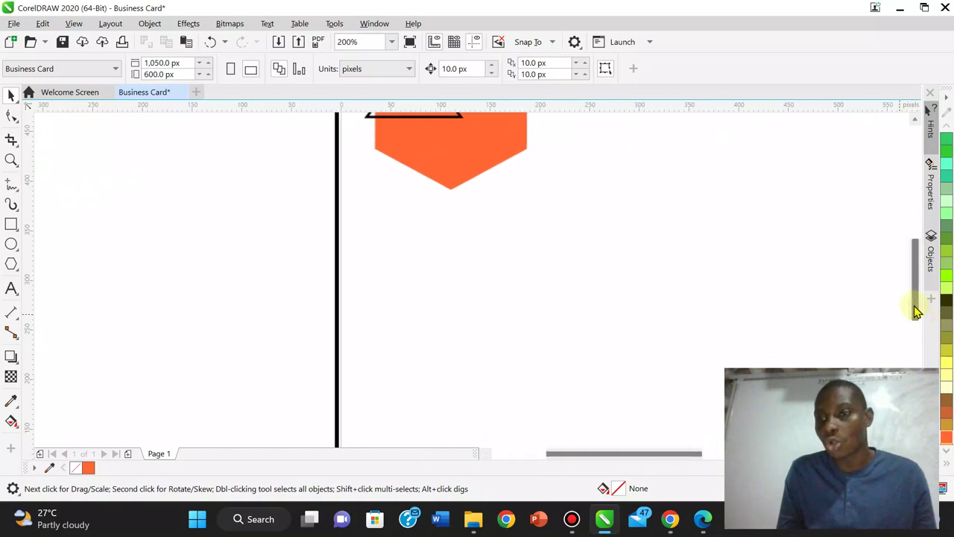
pyautogui.moveTo(915, 309); pyautogui.dragTo(908, 261)
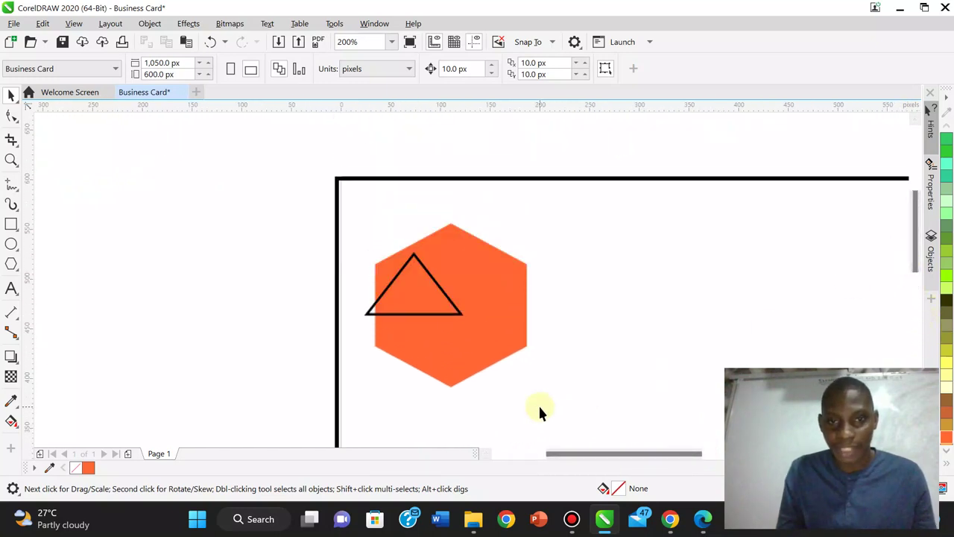
pyautogui.moveTo(616, 455); pyautogui.dragTo(603, 455)
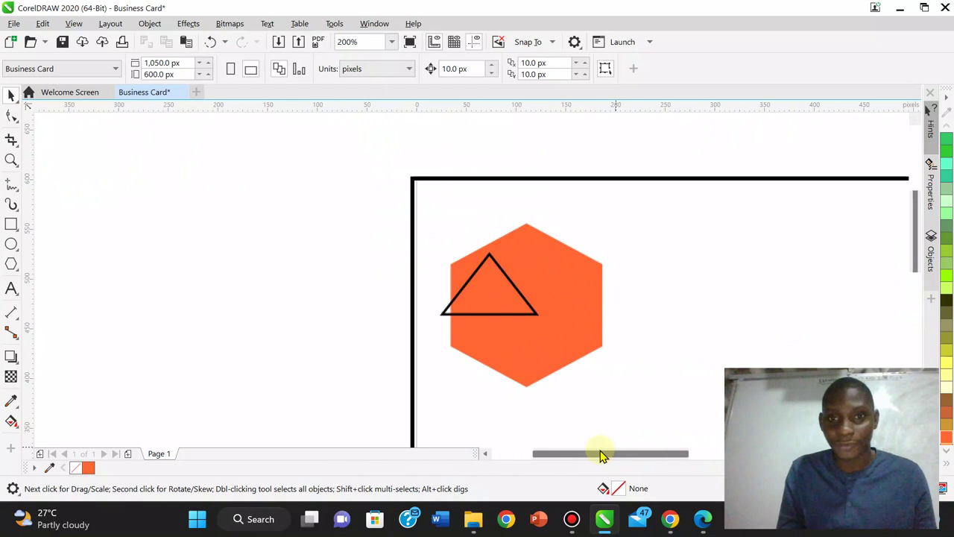
pyautogui.click(498, 316)
pyautogui.moveTo(487, 283); pyautogui.dragTo(516, 287)
pyautogui.moveTo(569, 322); pyautogui.dragTo(590, 333)
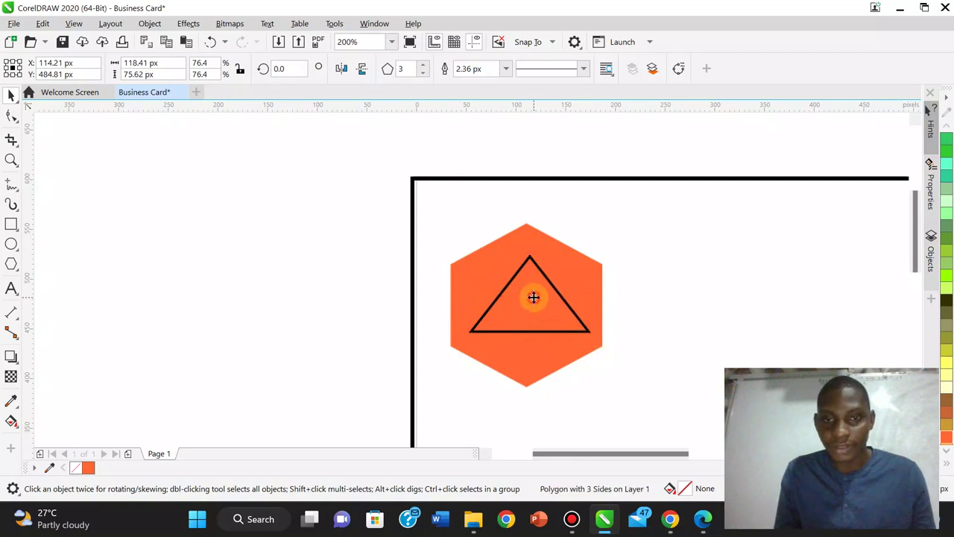
pyautogui.moveTo(525, 295); pyautogui.dragTo(531, 269)
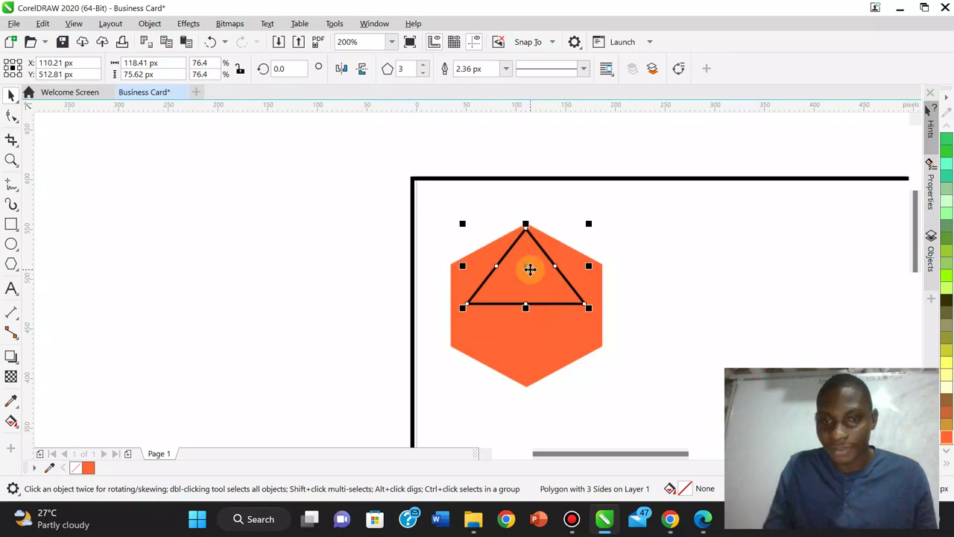